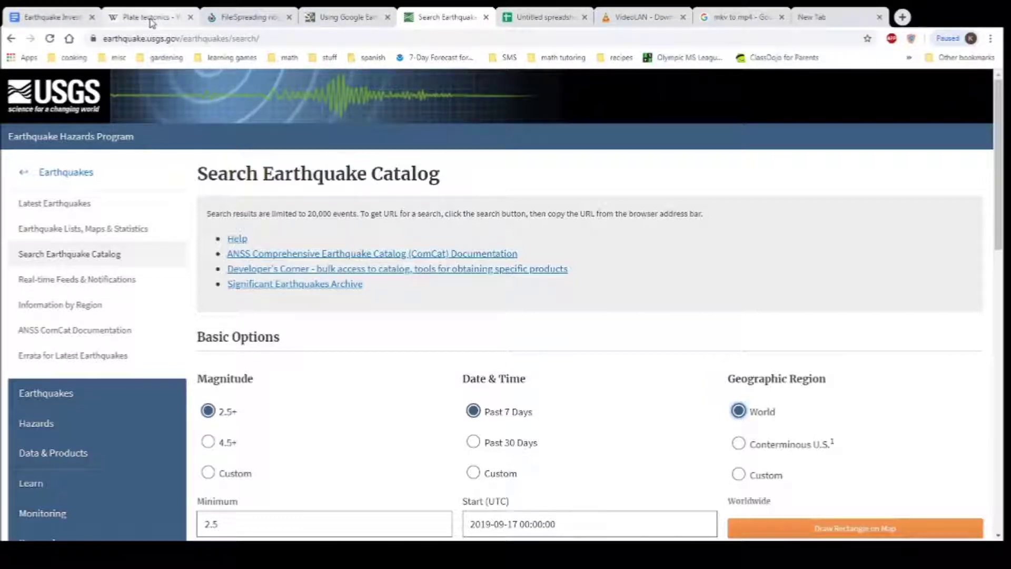
- Switch to the Plate tectonics Wikipedia tab showing the world tectonic plates map
click(150, 20)
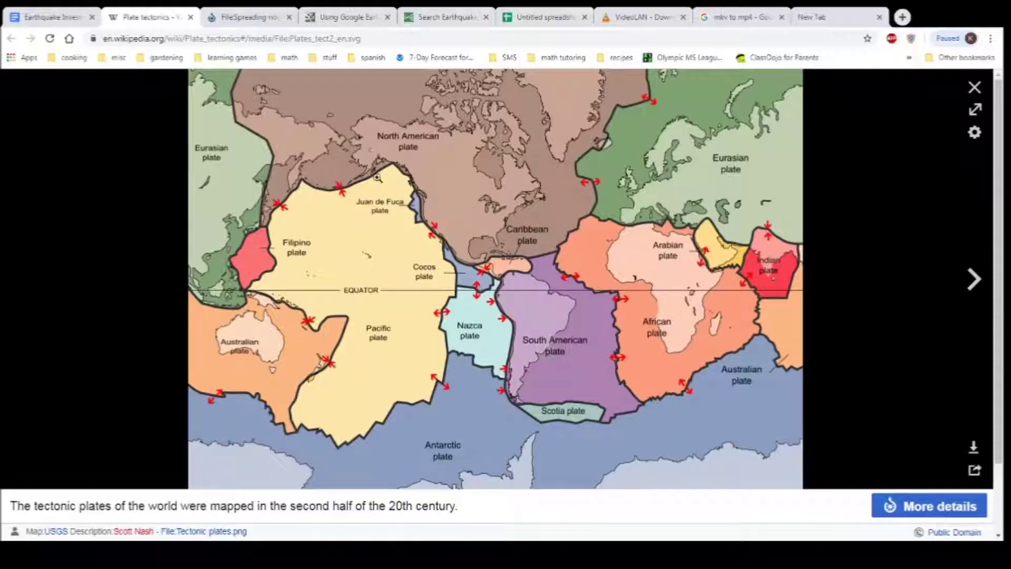
- View the full-size spreading ridges and volcanoes map, panning to western North America's volcanoes
click(242, 18)
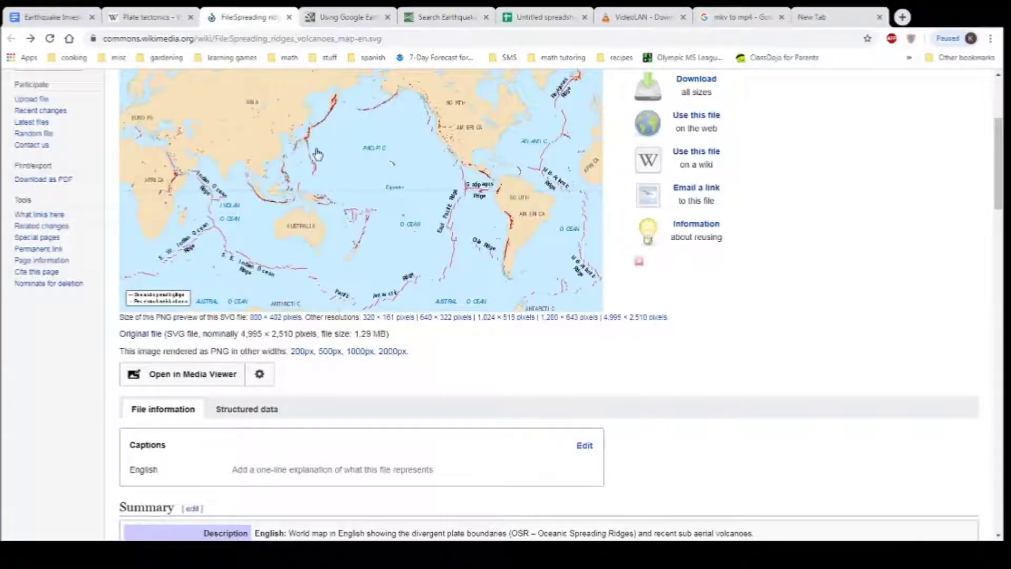
click(444, 148)
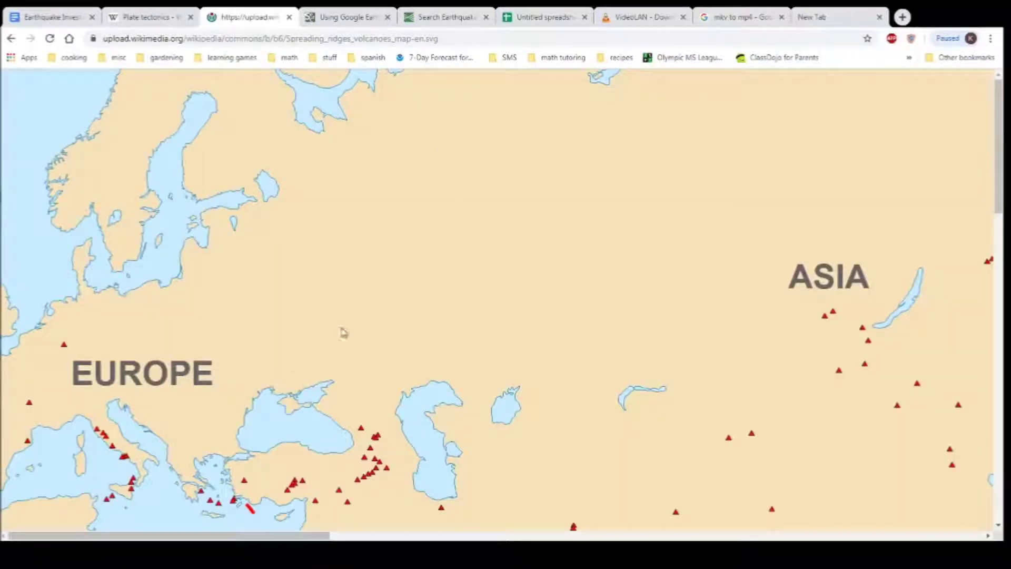
drag(319, 536, 666, 535)
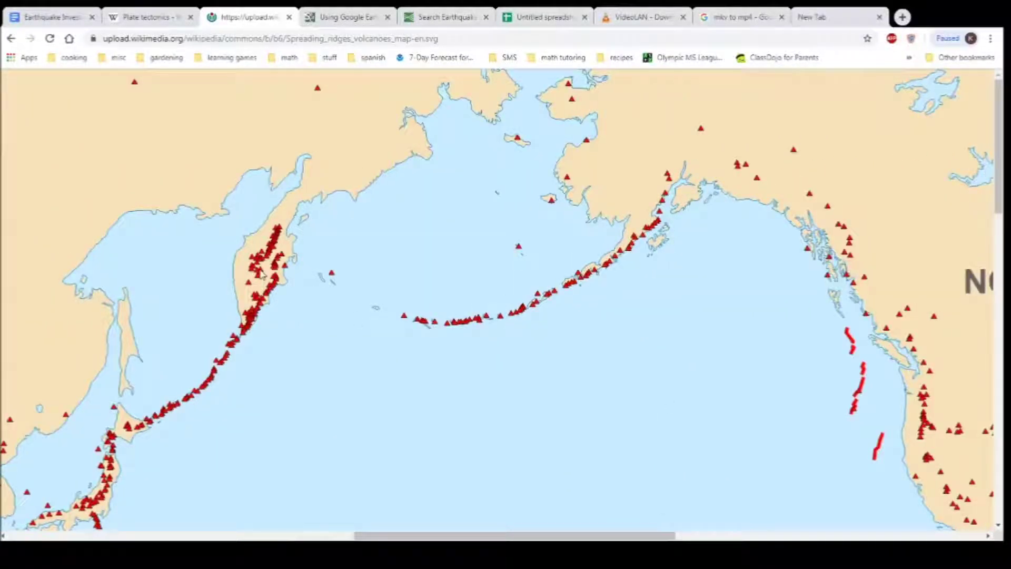
drag(592, 536, 726, 536)
scroll(723, 462, down, 4)
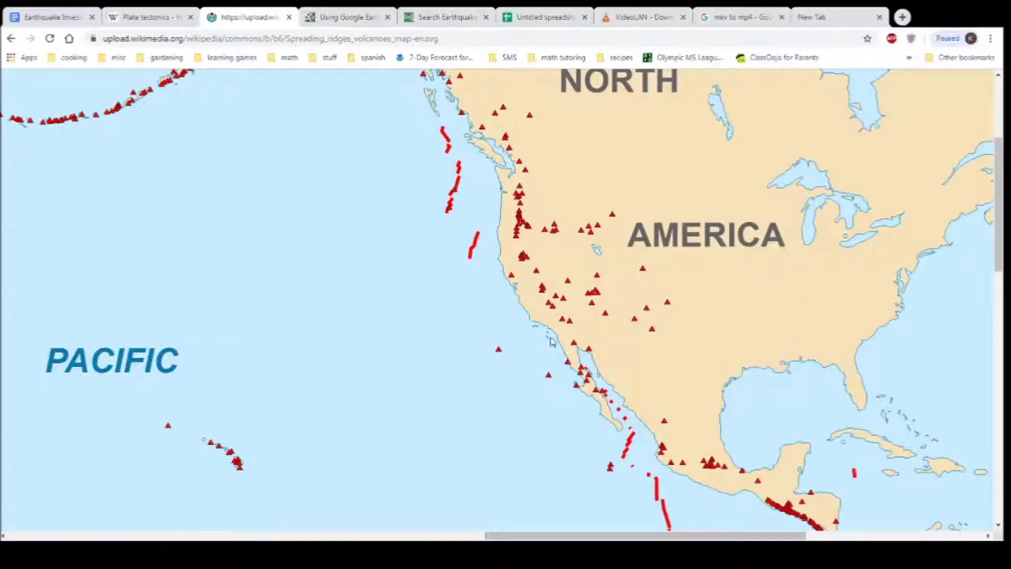
scroll(392, 281, up, 4)
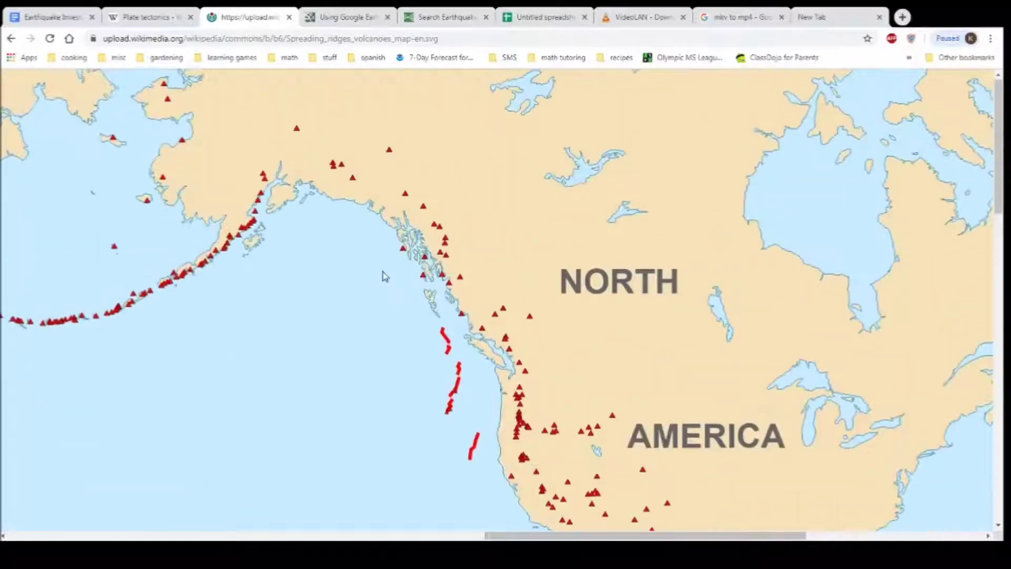
click(447, 18)
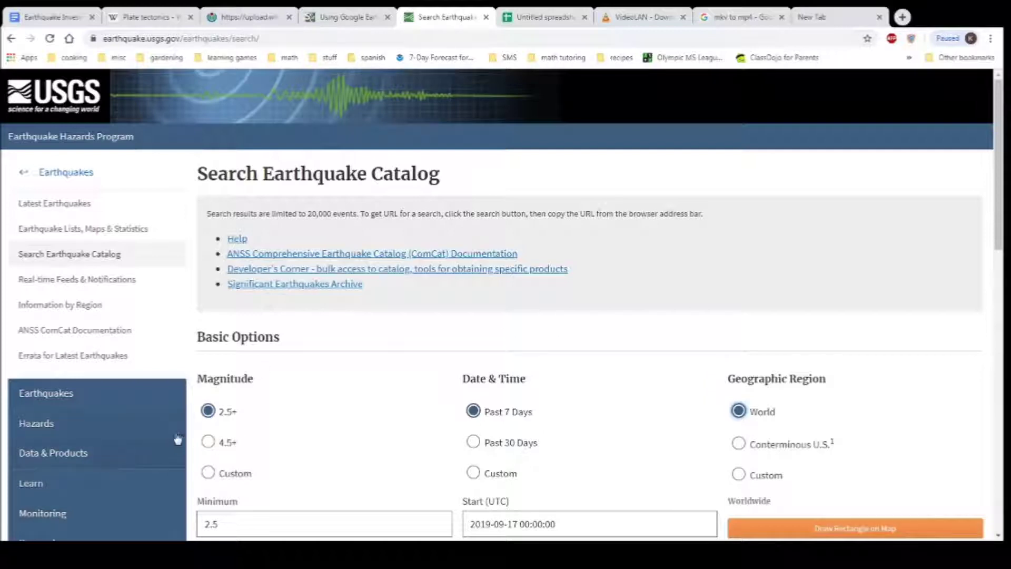
- Scroll the earthquake catalog search form down to Basic Options
scroll(261, 429, down, 4)
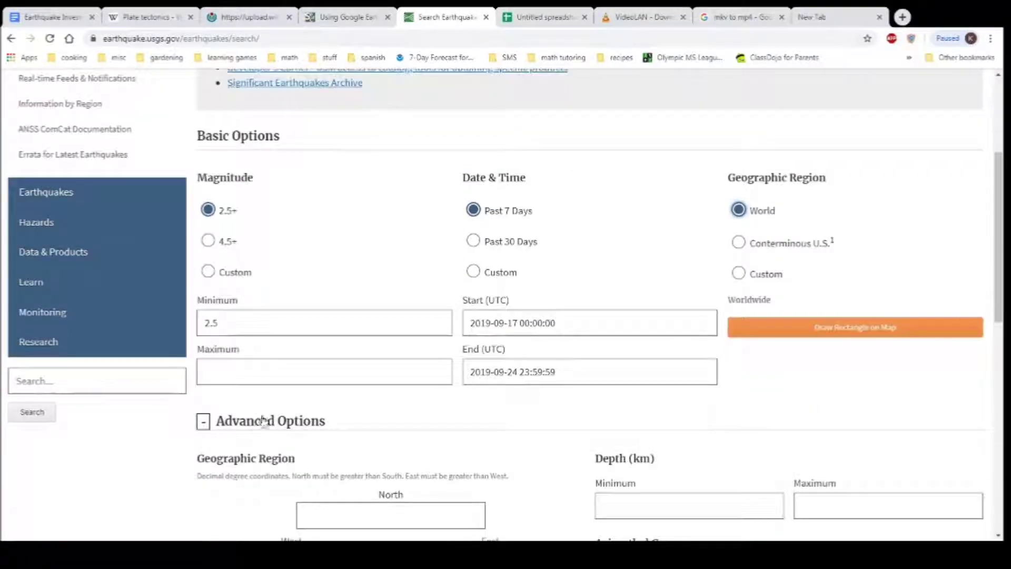
click(209, 275)
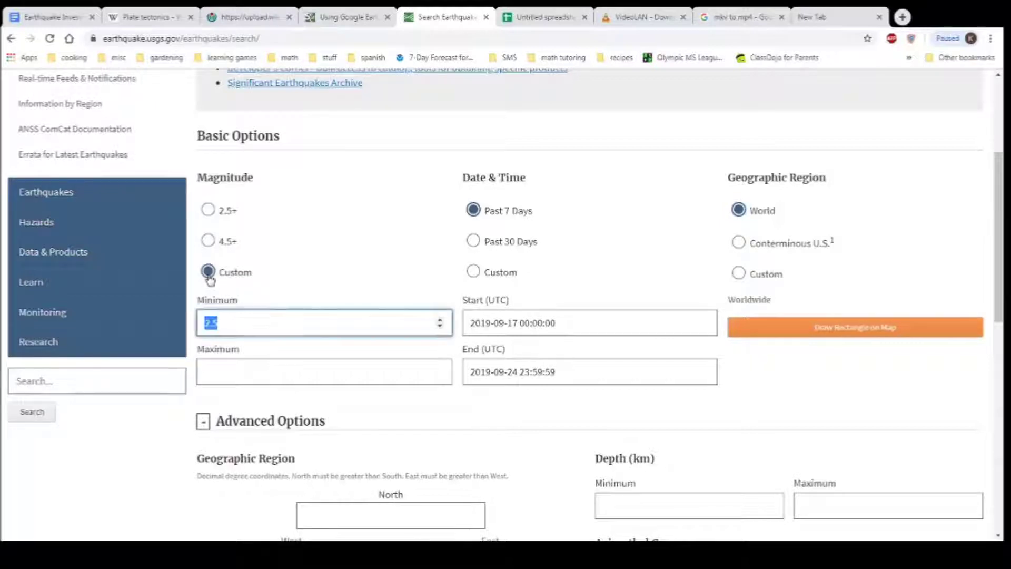
click(440, 327)
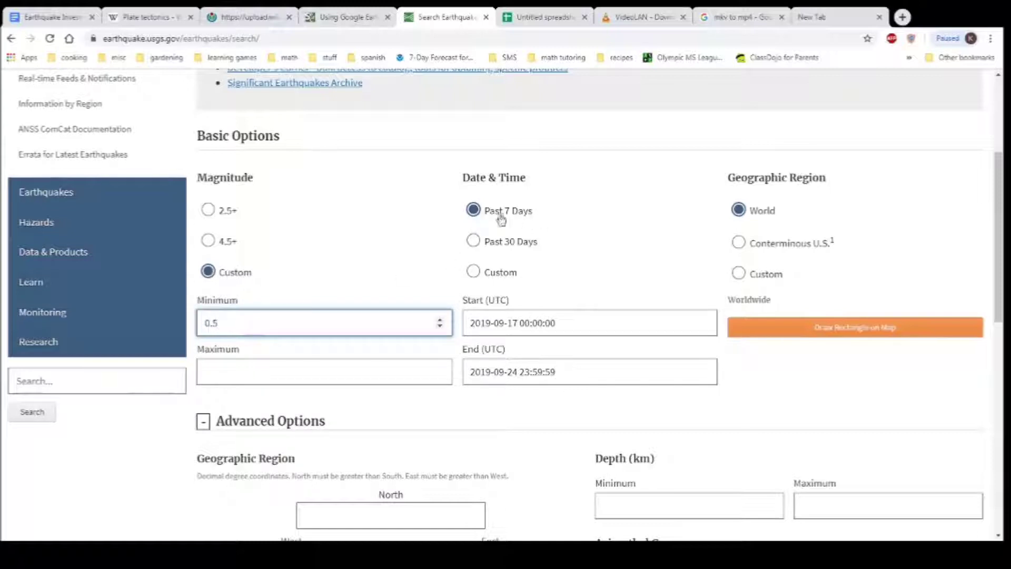
click(474, 272)
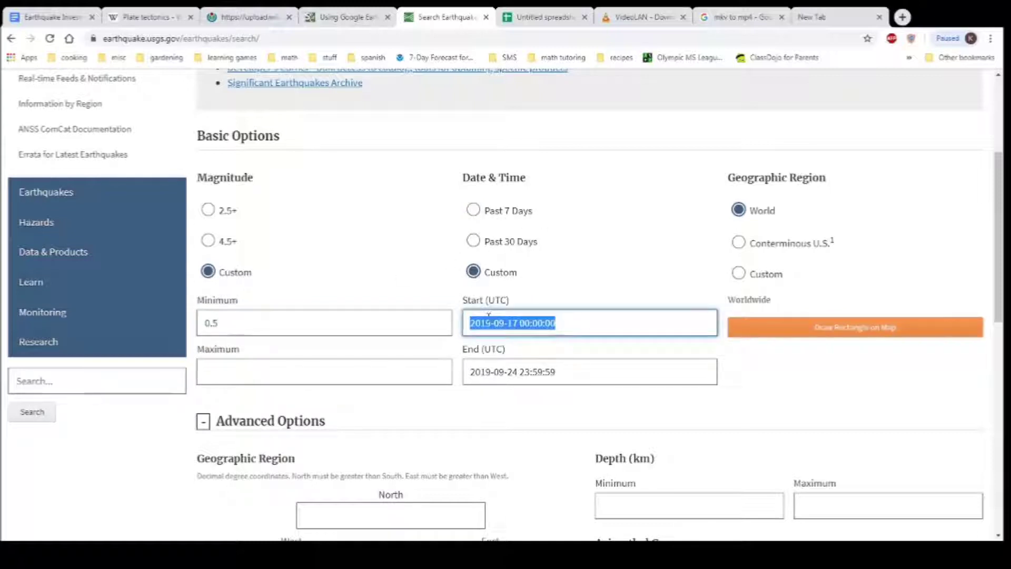
click(489, 321)
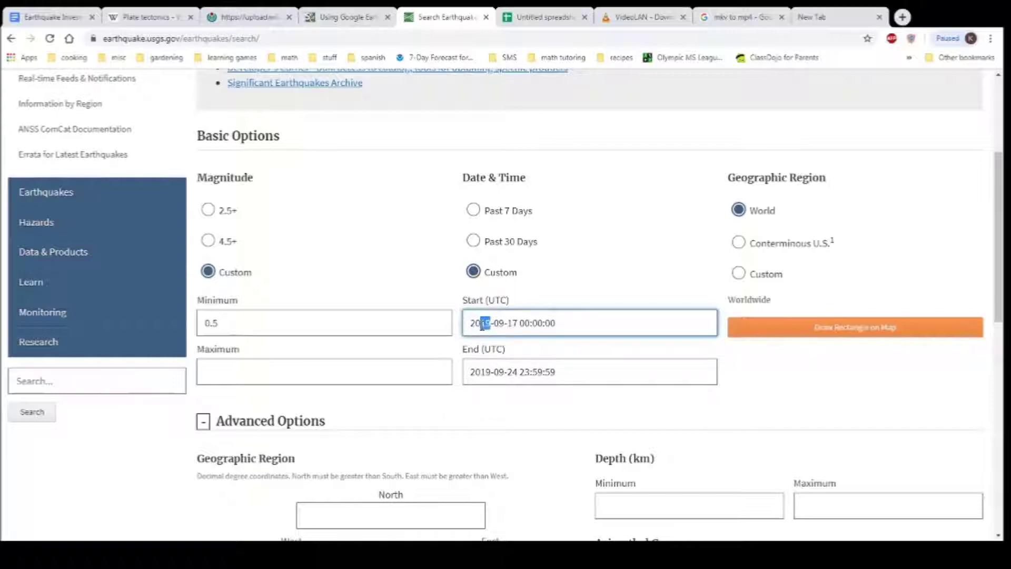
text(00)
scroll(502, 451, down, 3)
click(203, 220)
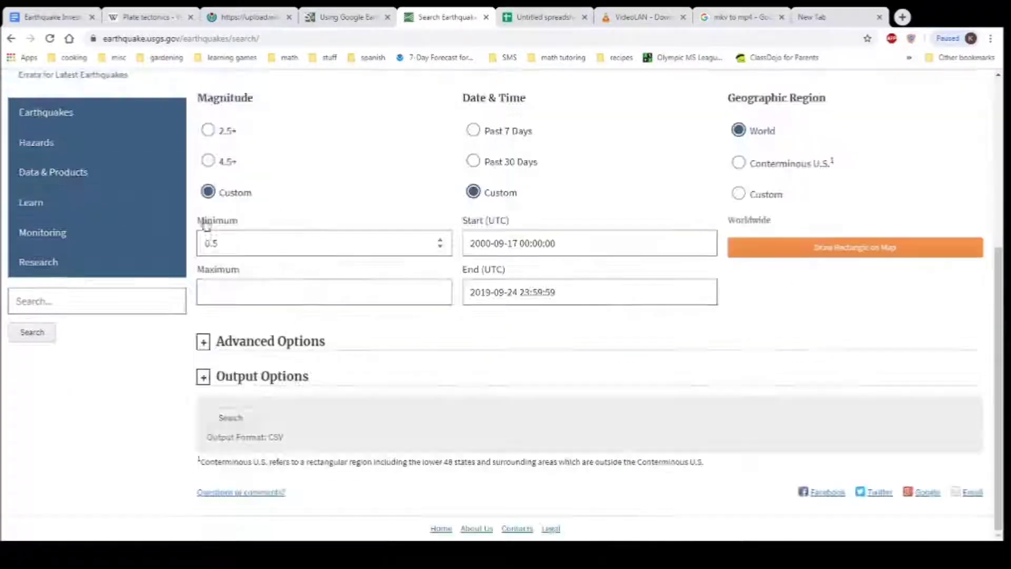
click(204, 341)
scroll(458, 350, down, 2)
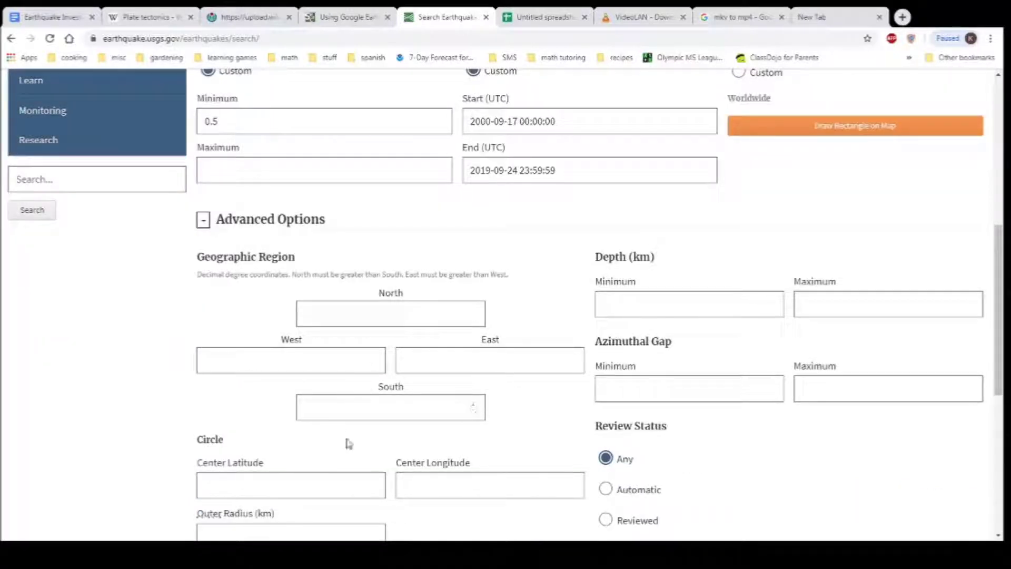
scroll(573, 367, up, 4)
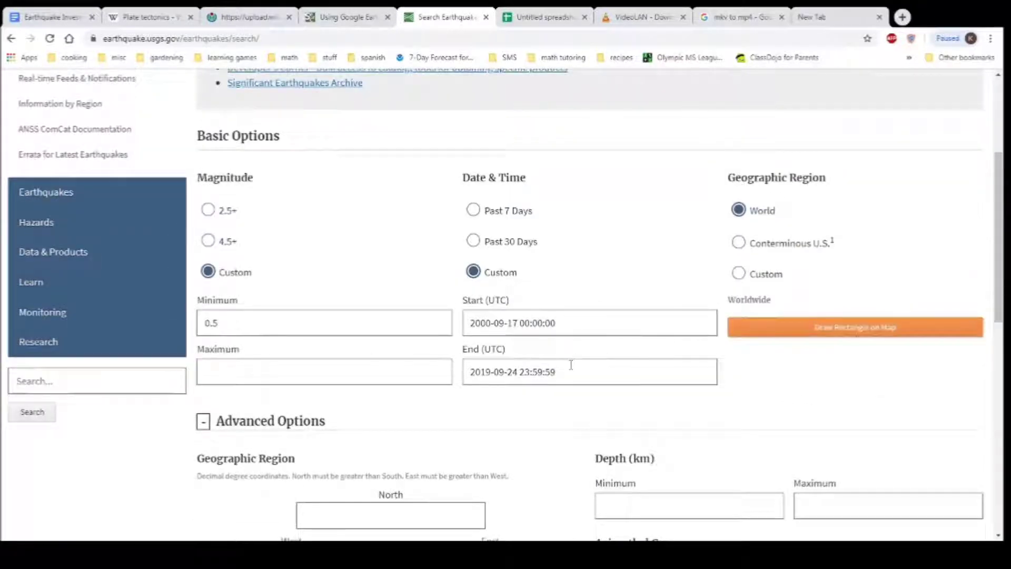
- Draw a search rectangle across the Mariana Trench: latitude 18.429–18.804, longitude -215.618 to -210.258
click(850, 330)
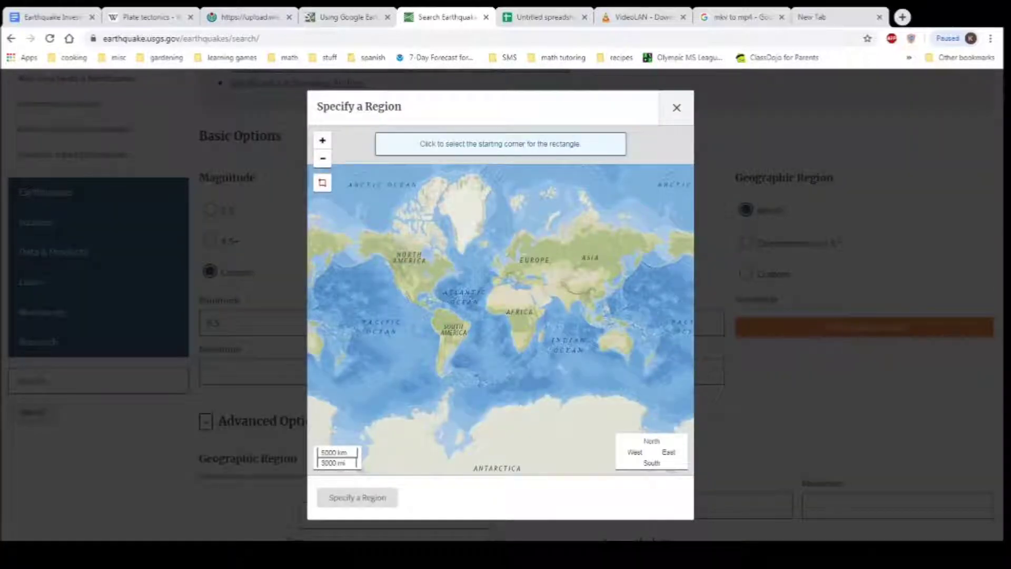
scroll(314, 306, up, 3)
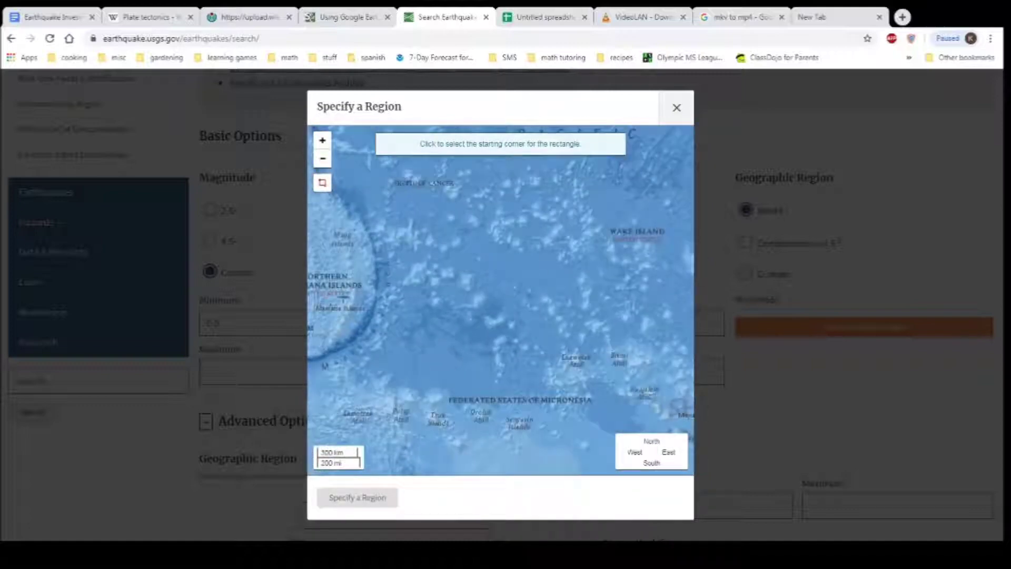
scroll(345, 296, up, 2)
scroll(498, 339, up, 1)
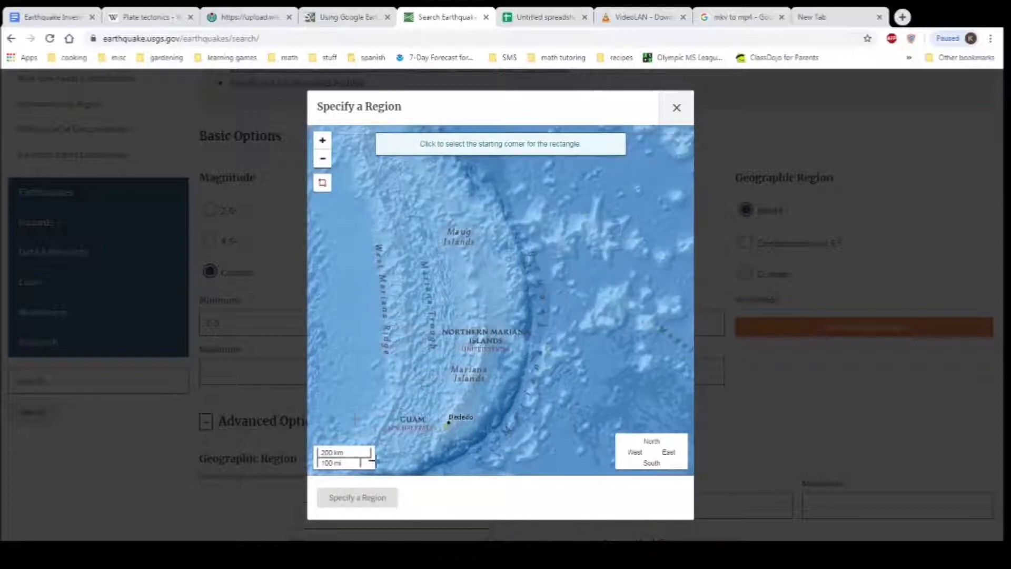
click(323, 183)
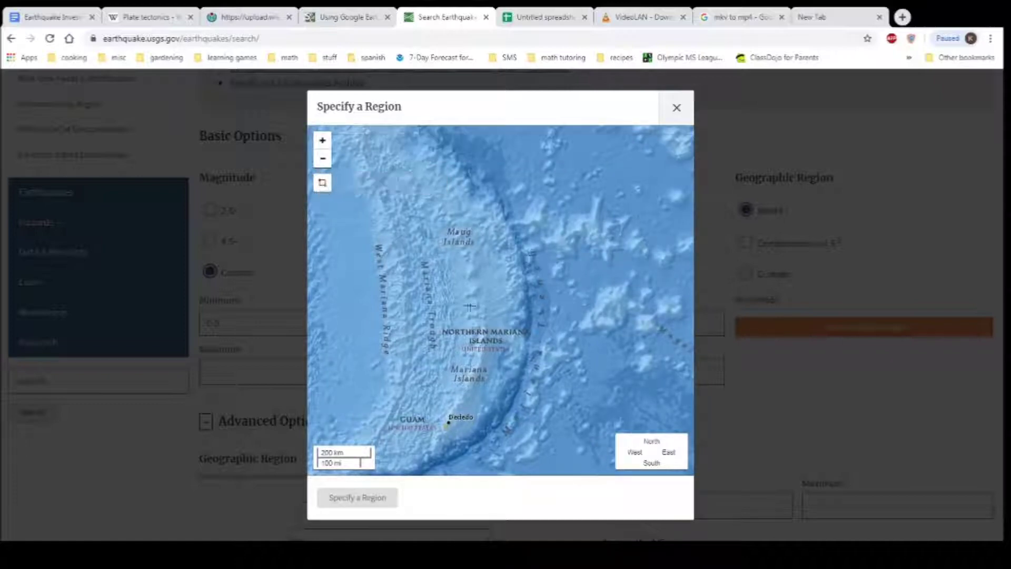
mouse_move(407, 279)
mouse_down()
mouse_move(394, 279)
mouse_move(408, 281)
mouse_up()
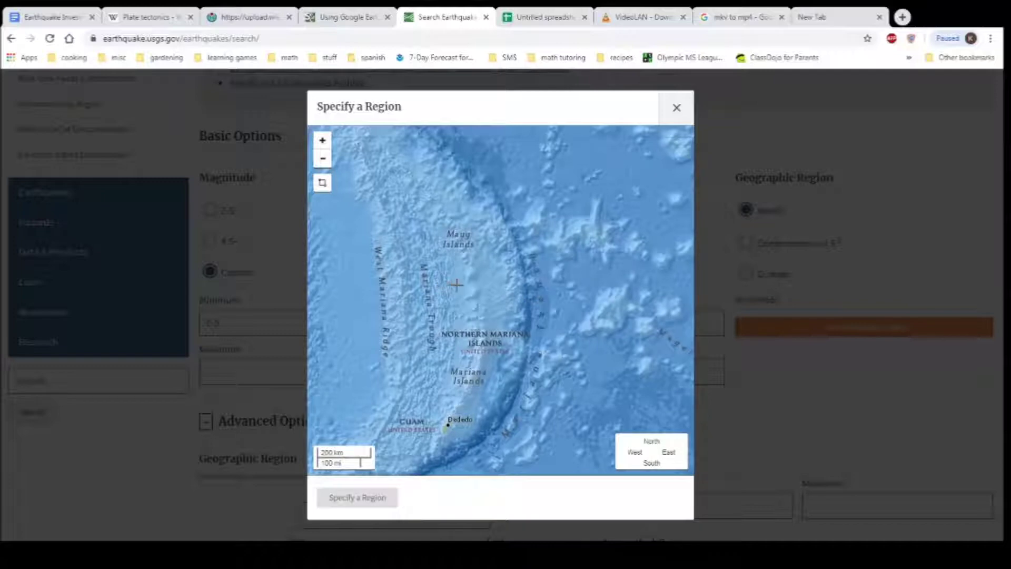
drag(456, 285, 480, 298)
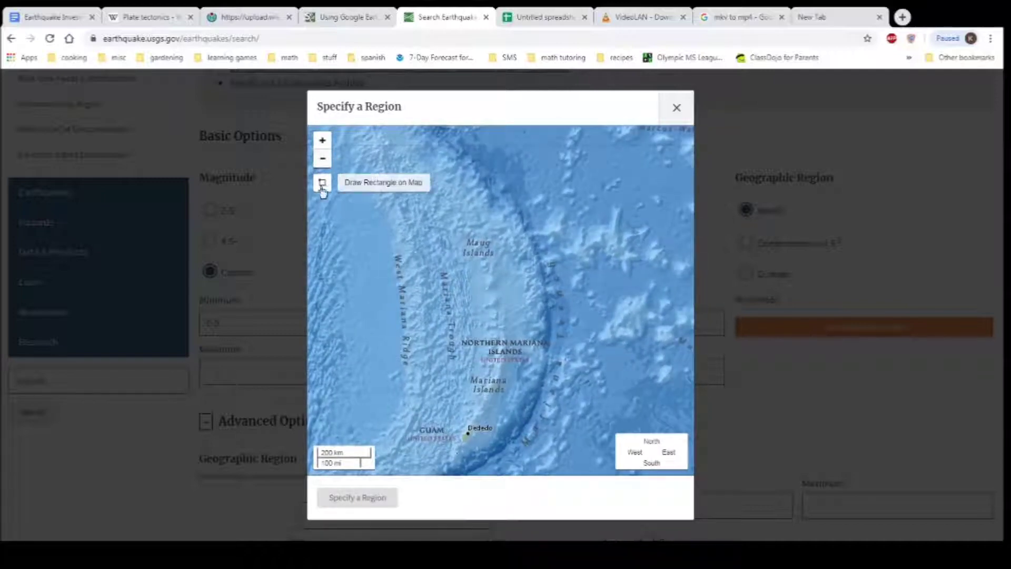
click(322, 183)
click(455, 281)
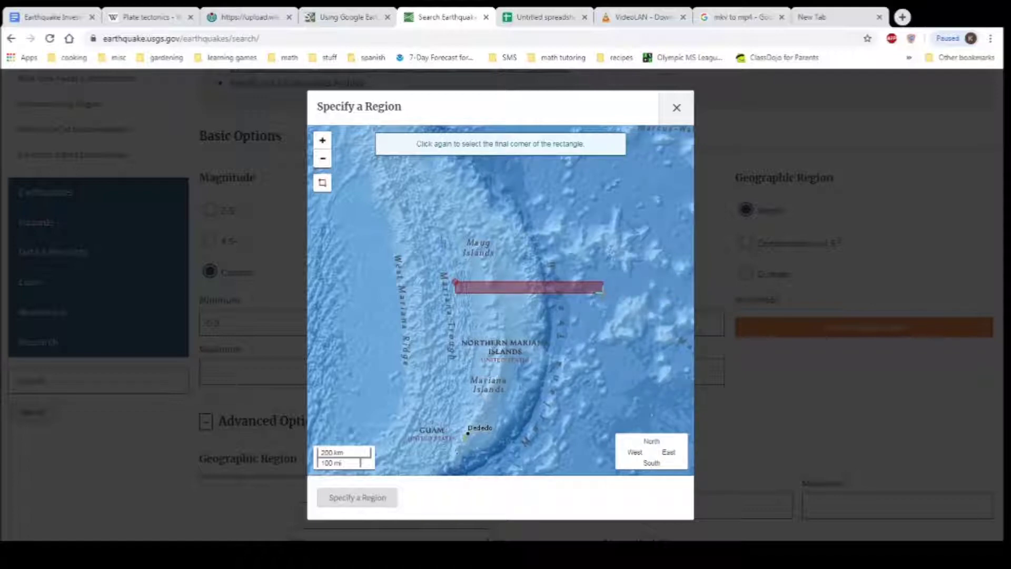
click(601, 289)
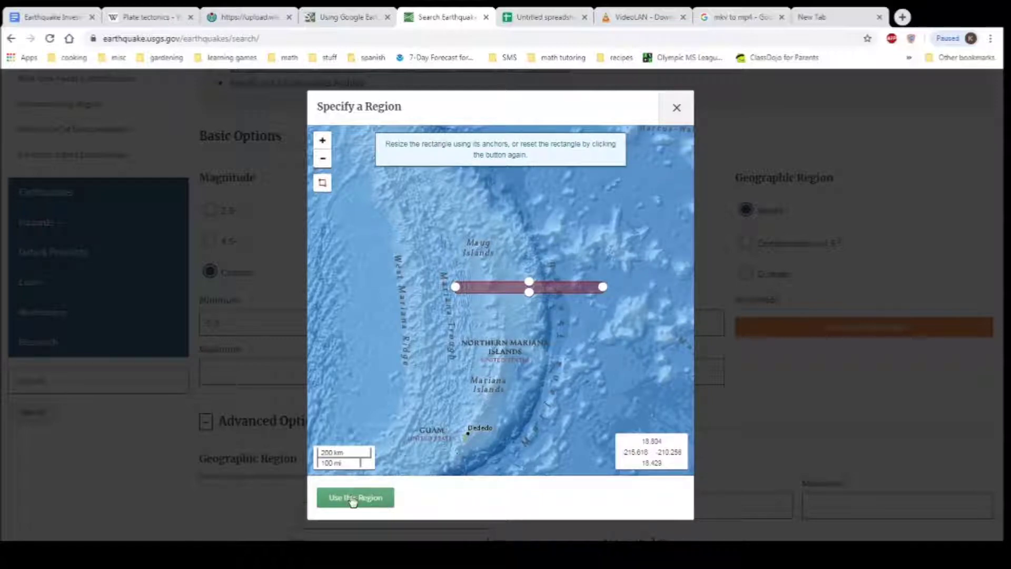
click(353, 500)
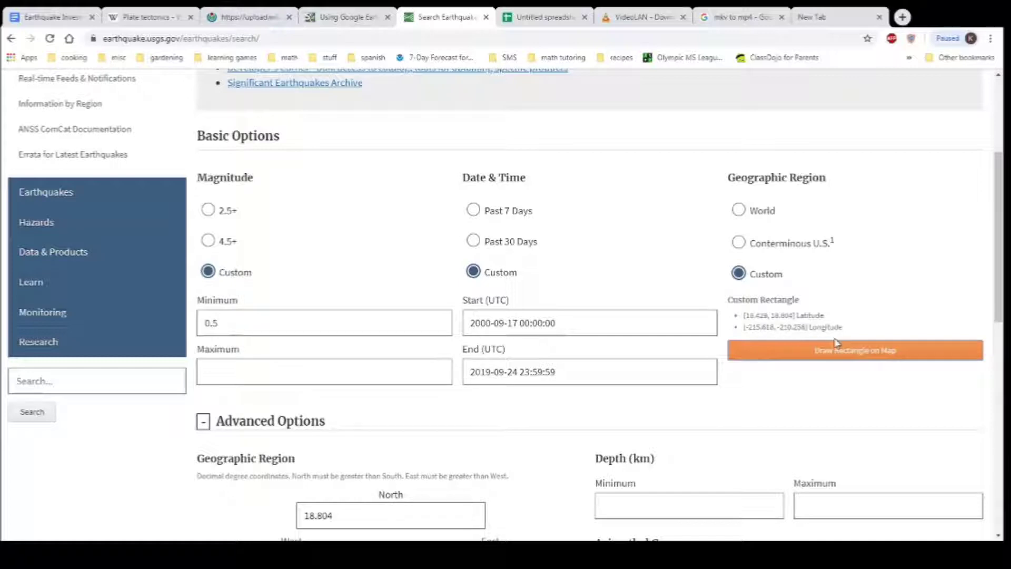
- Scroll to the bottom of the search form and expand the output format options
scroll(639, 413, down, 4)
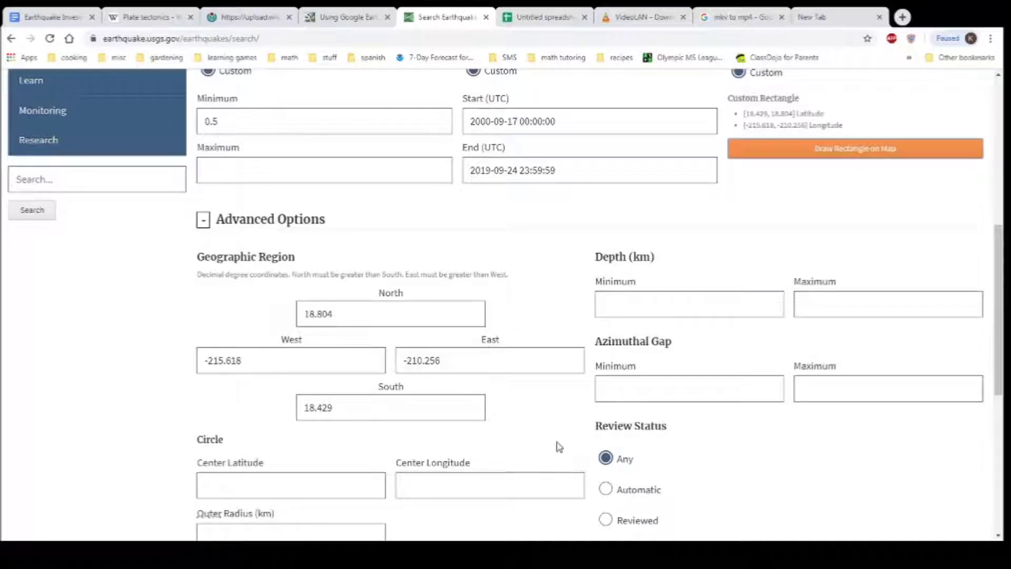
scroll(559, 447, down, 4)
scroll(540, 460, down, 4)
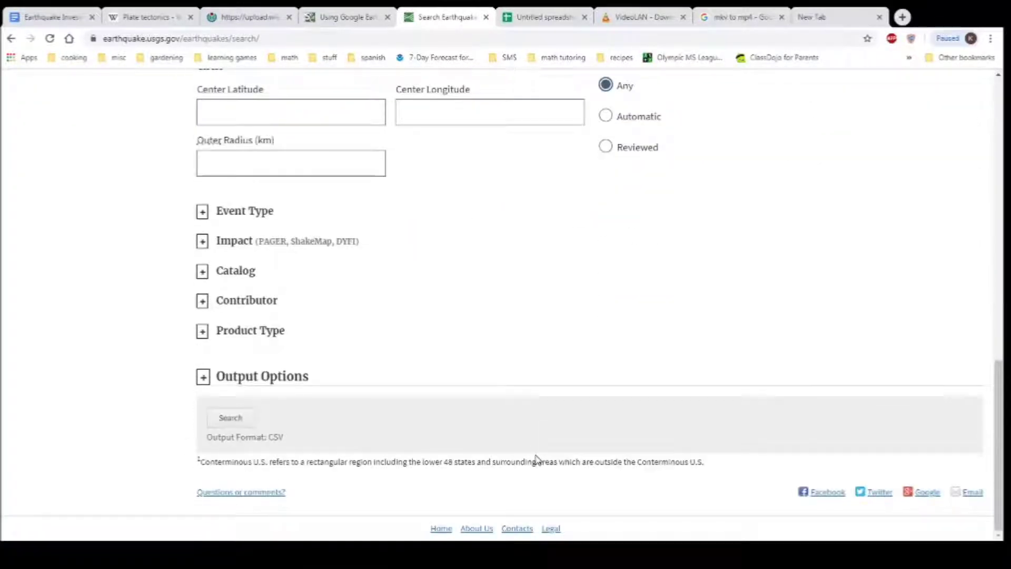
click(202, 377)
- Run the search with CSV output, downloading the results as query (2).csv
scroll(325, 461, down, 4)
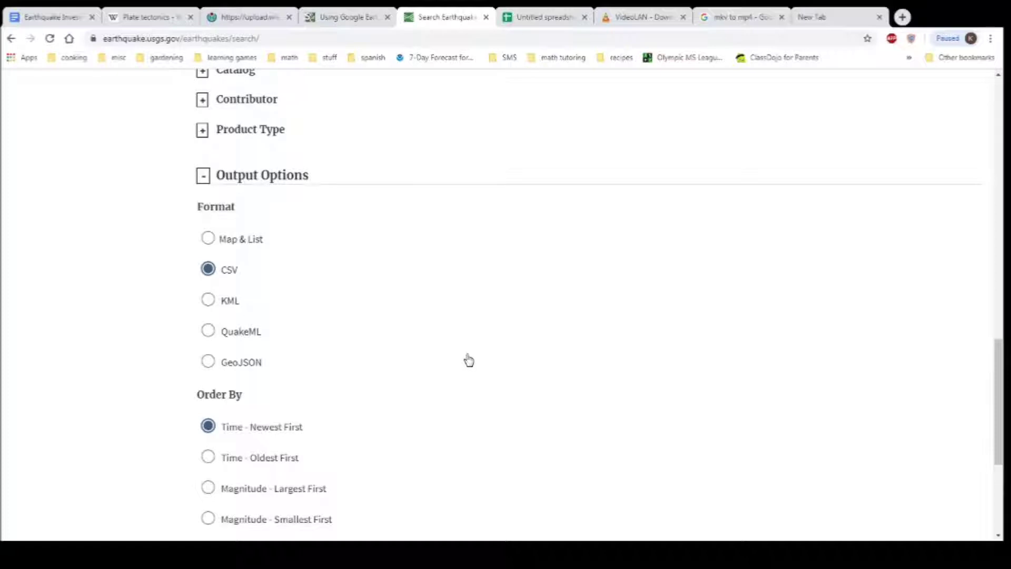
scroll(464, 362, down, 4)
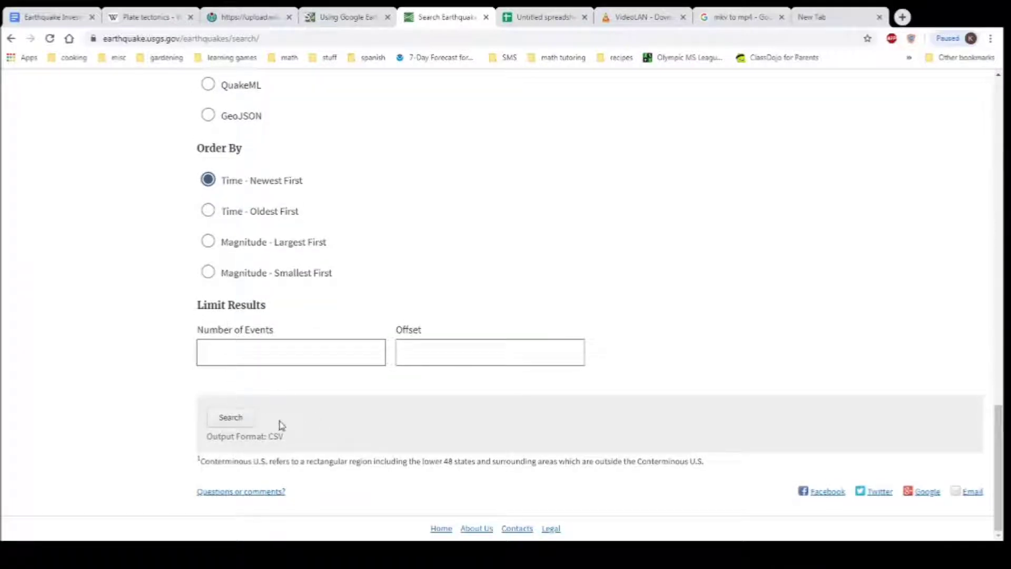
click(232, 422)
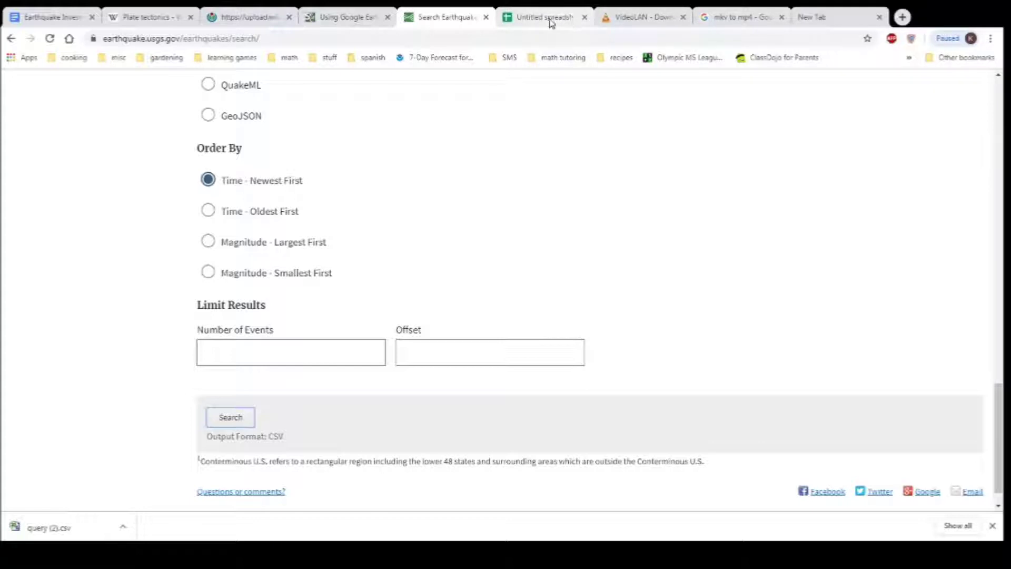
click(836, 18)
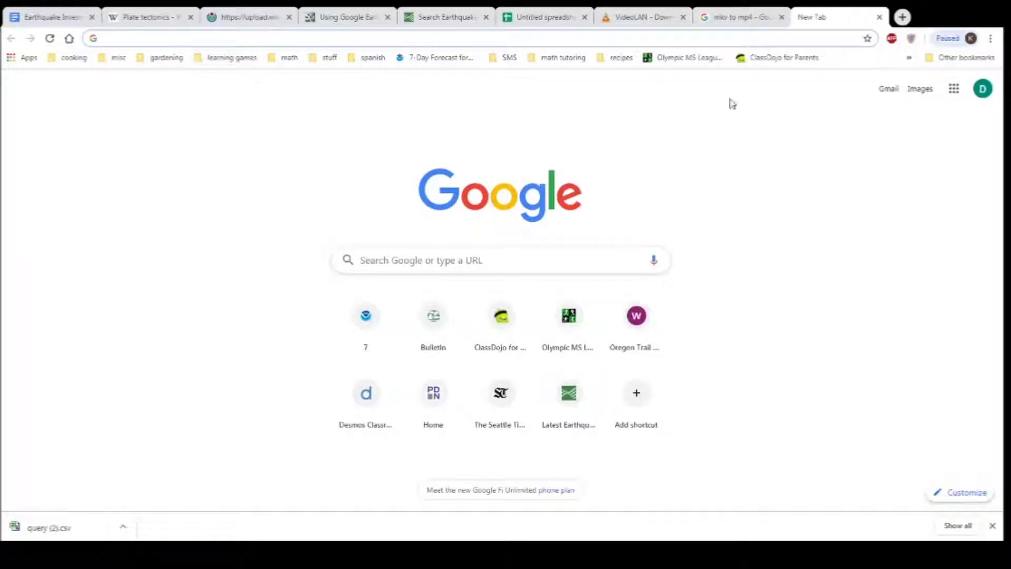
- Start a blank spreadsheet from sheets.google.com and title it 'Earthquake Data'
text(sheets/u/0/)
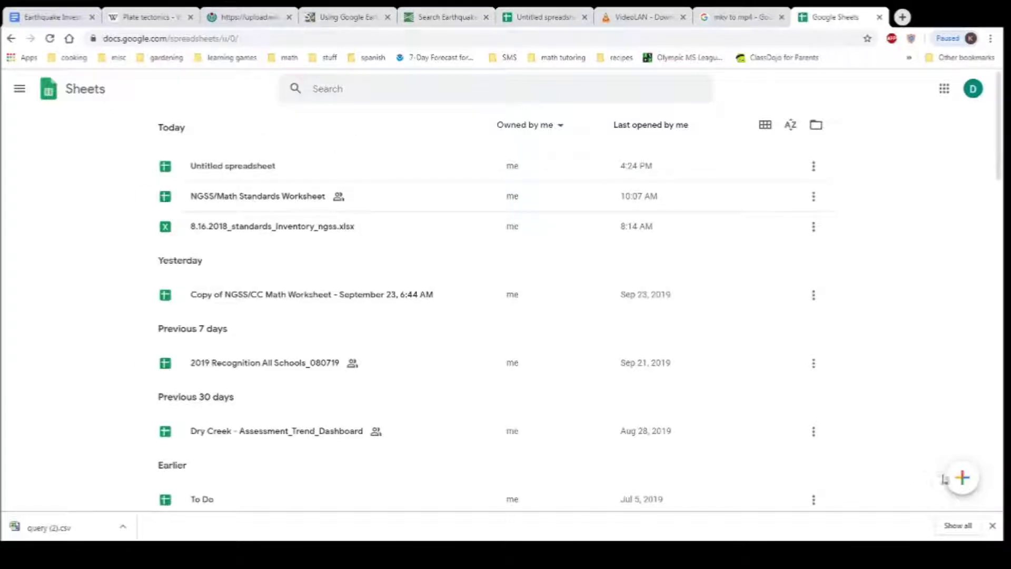
mouse_move(964, 482)
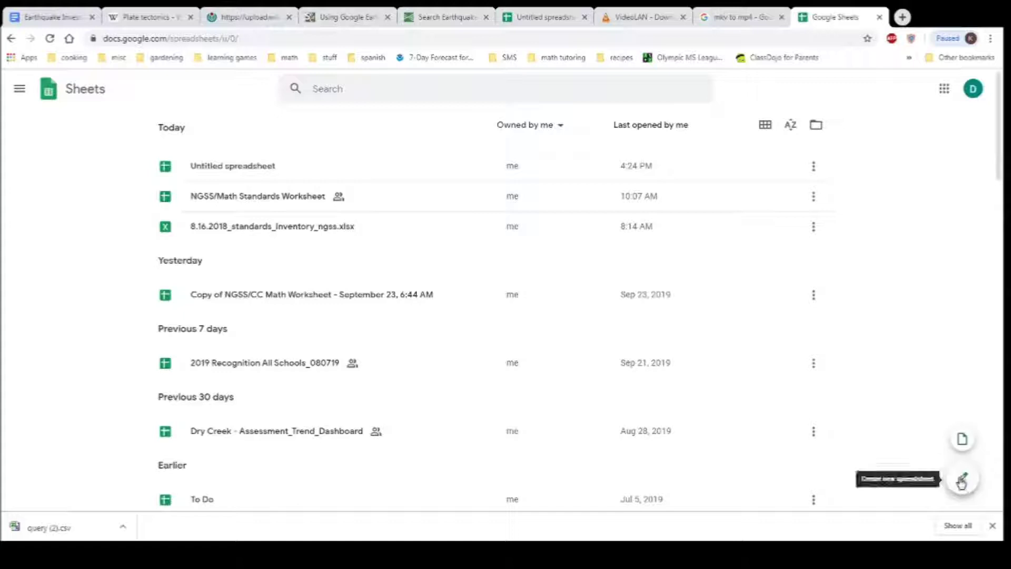
click(964, 482)
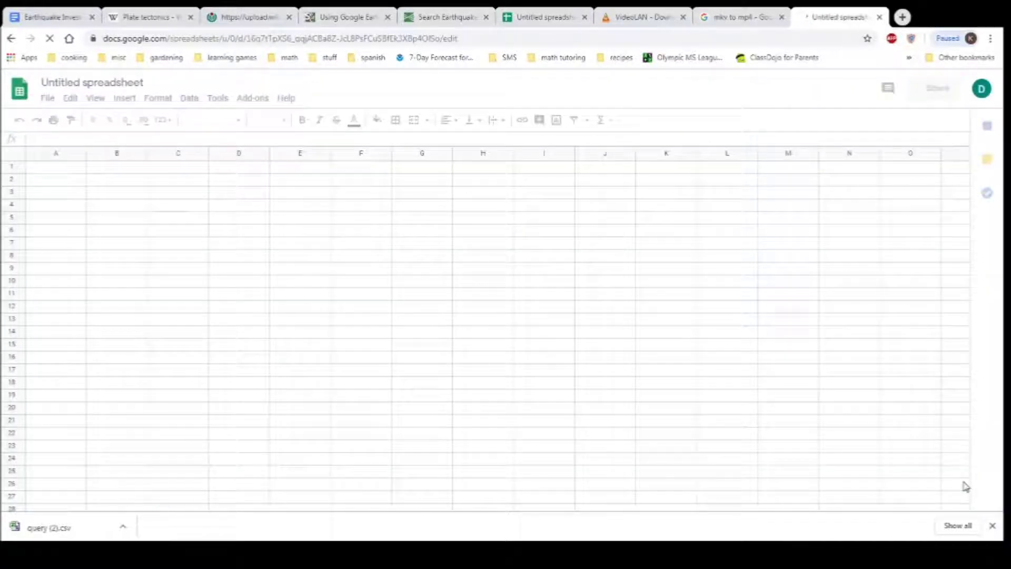
click(96, 84)
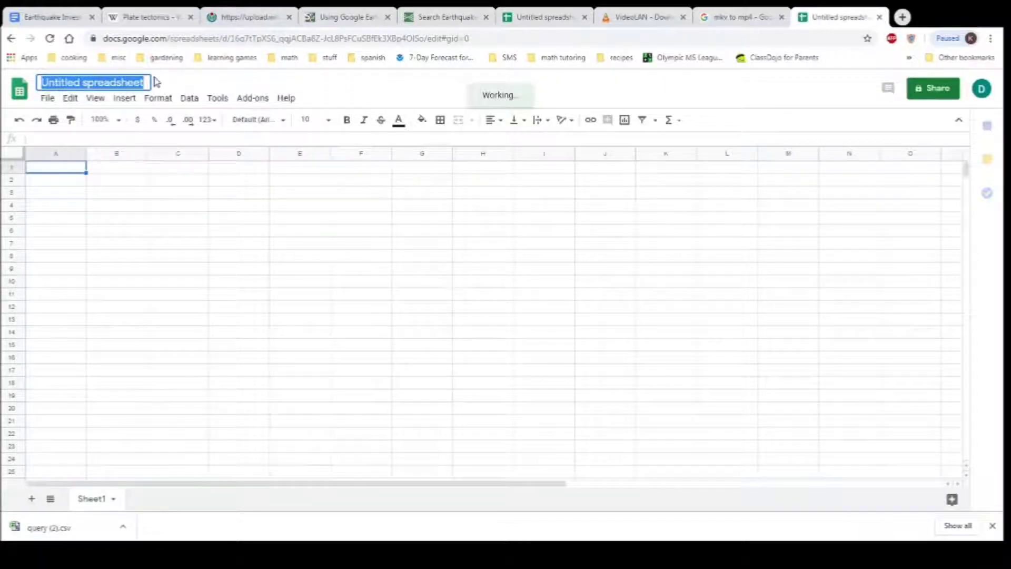
text(Ear)
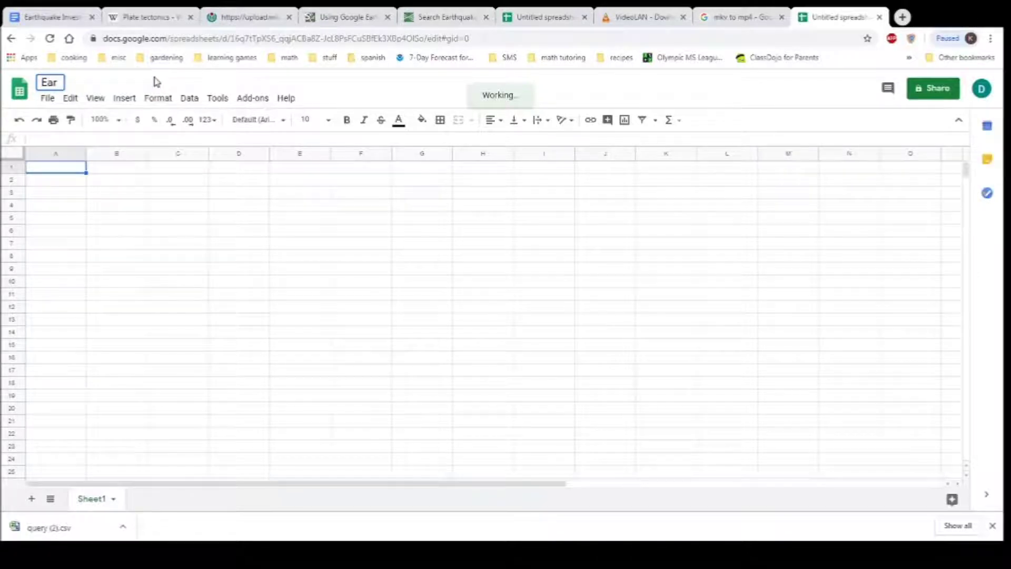
text(thquake Data)
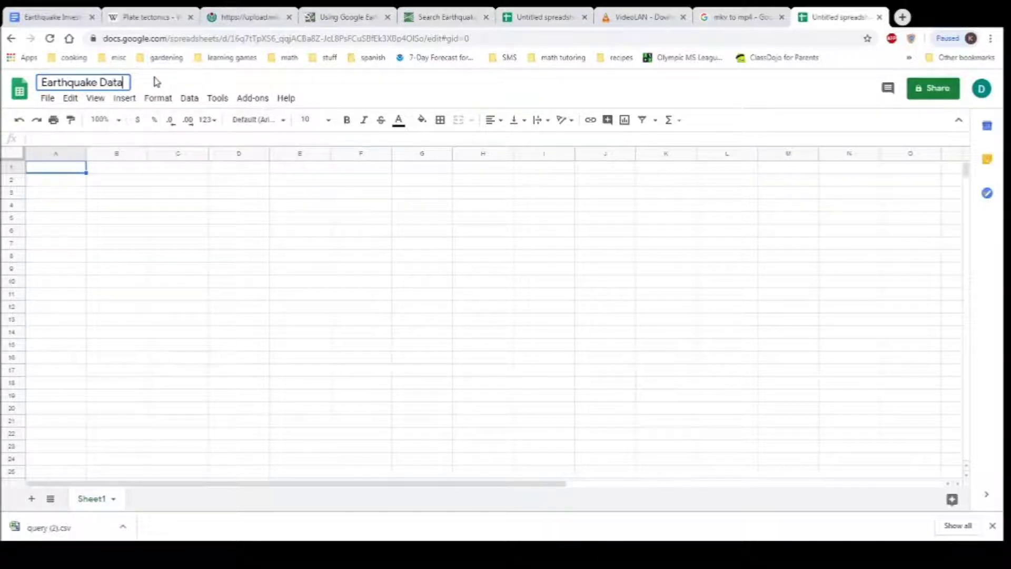
- Upload query (2).csv from the computer and import it with Replace spreadsheet
click(47, 100)
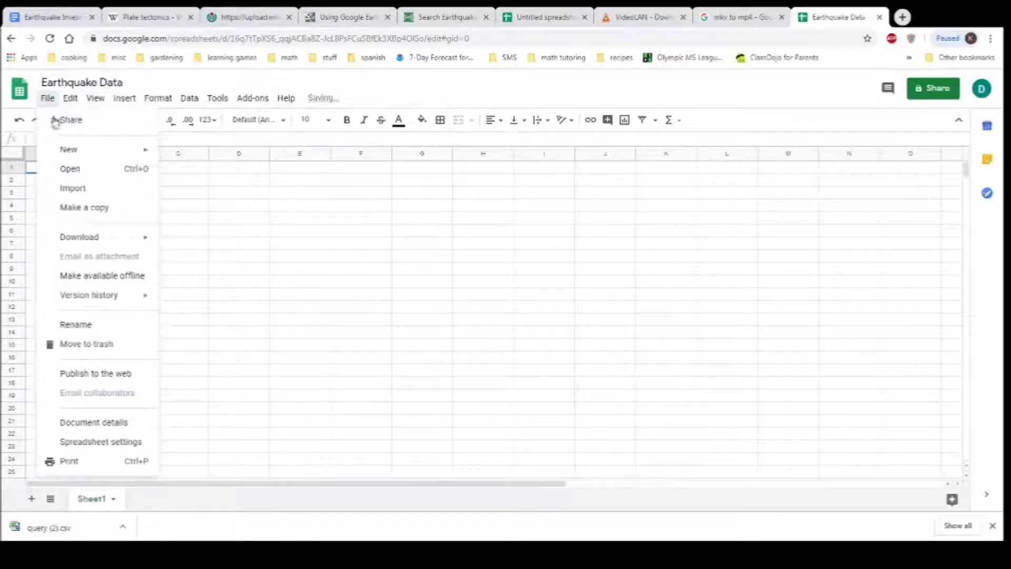
click(72, 189)
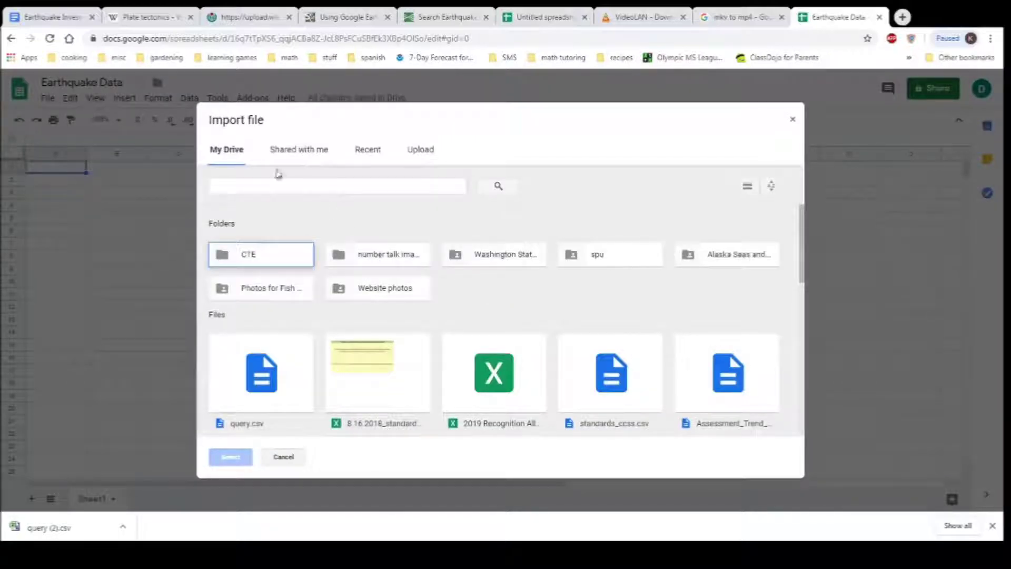
click(425, 152)
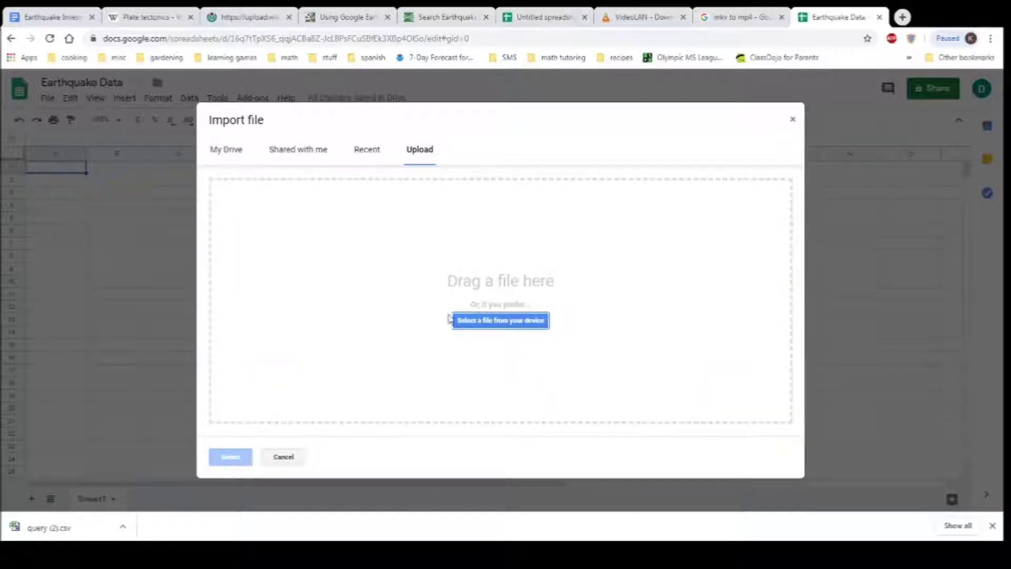
click(497, 322)
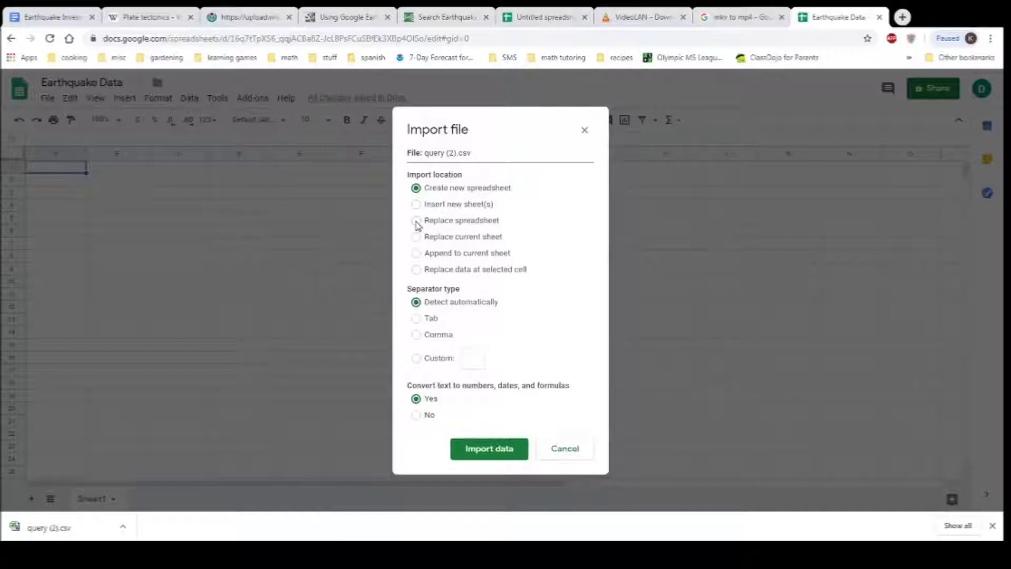
click(417, 220)
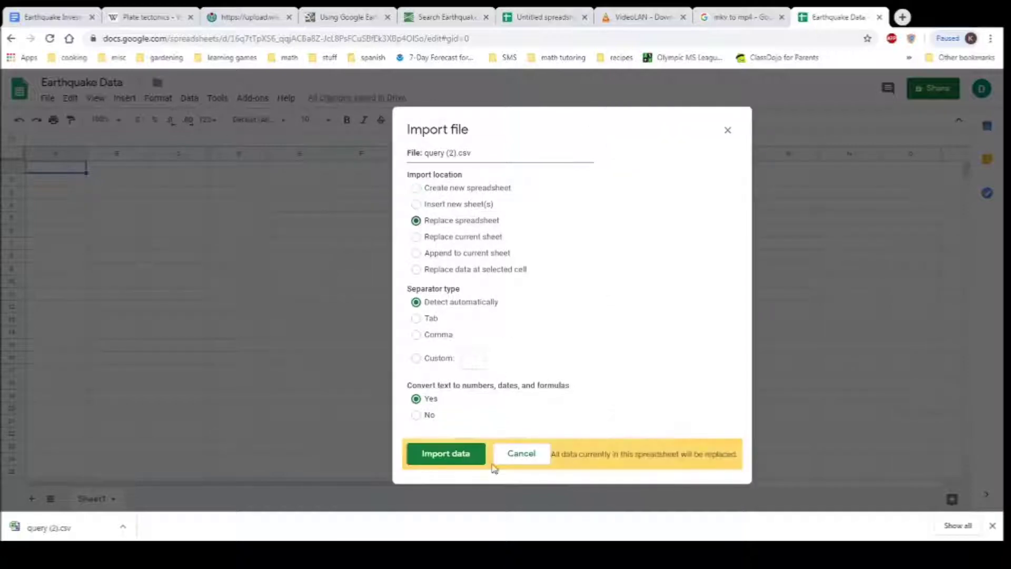
click(462, 452)
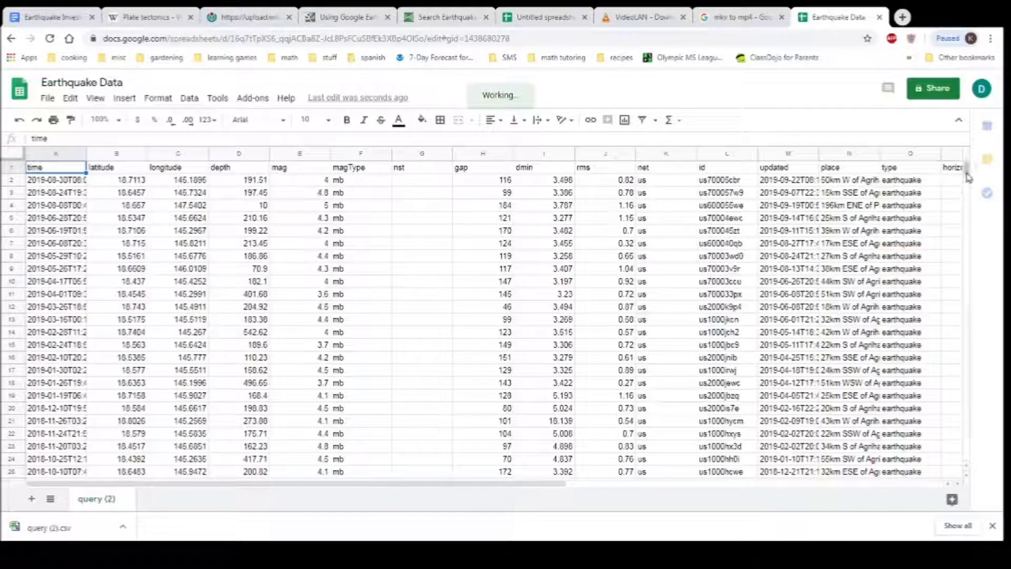
drag(968, 178, 980, 301)
scroll(981, 305, down, 10)
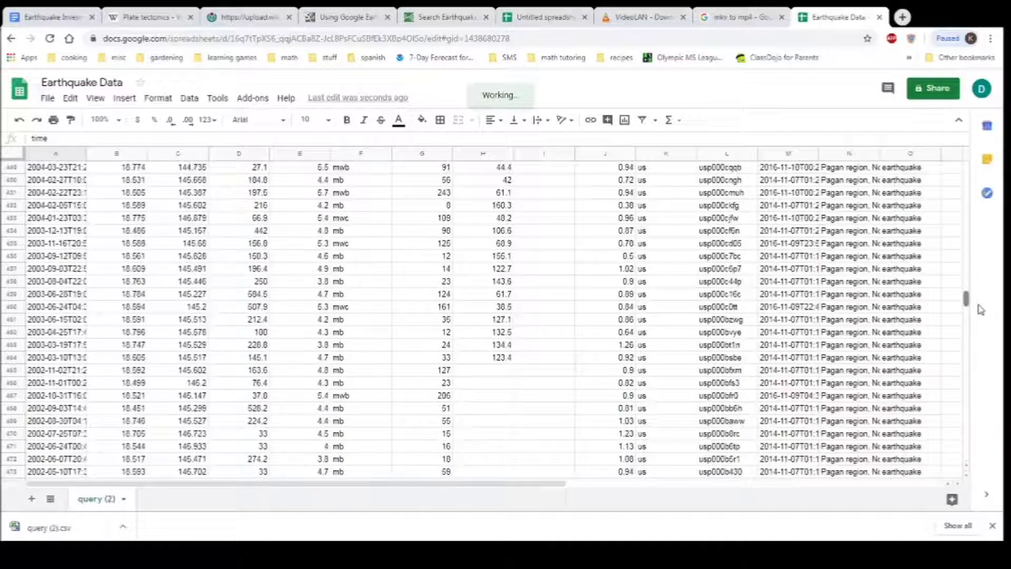
drag(966, 308, 967, 150)
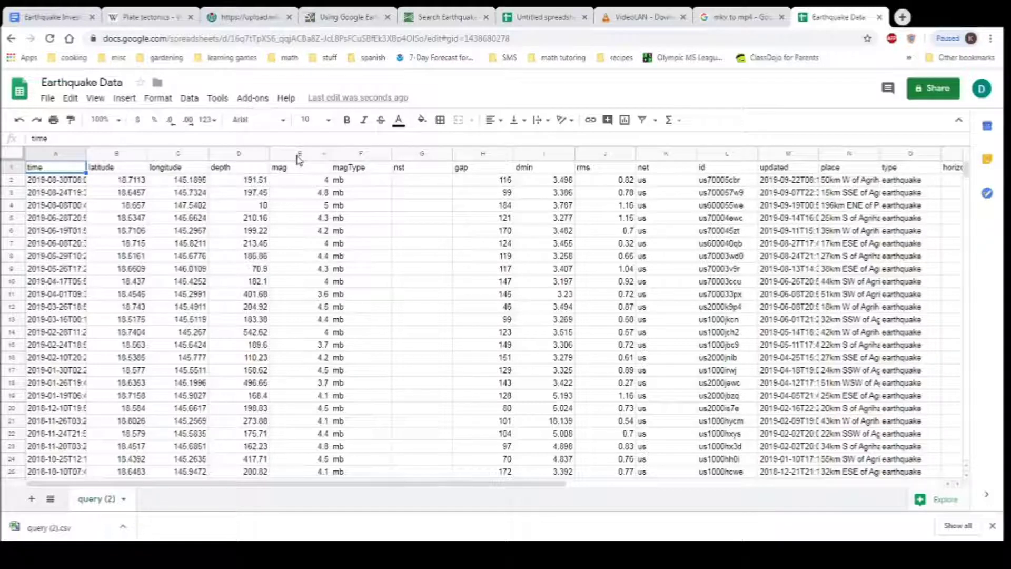
right_click(299, 158)
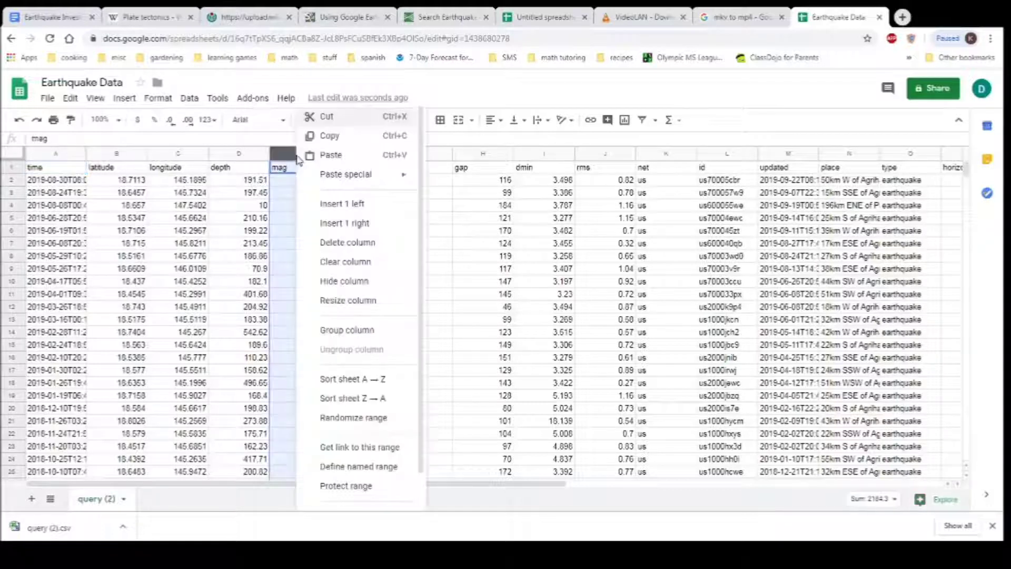
- Insert a new column E left of mag with the header 'Depth'
click(334, 206)
click(295, 172)
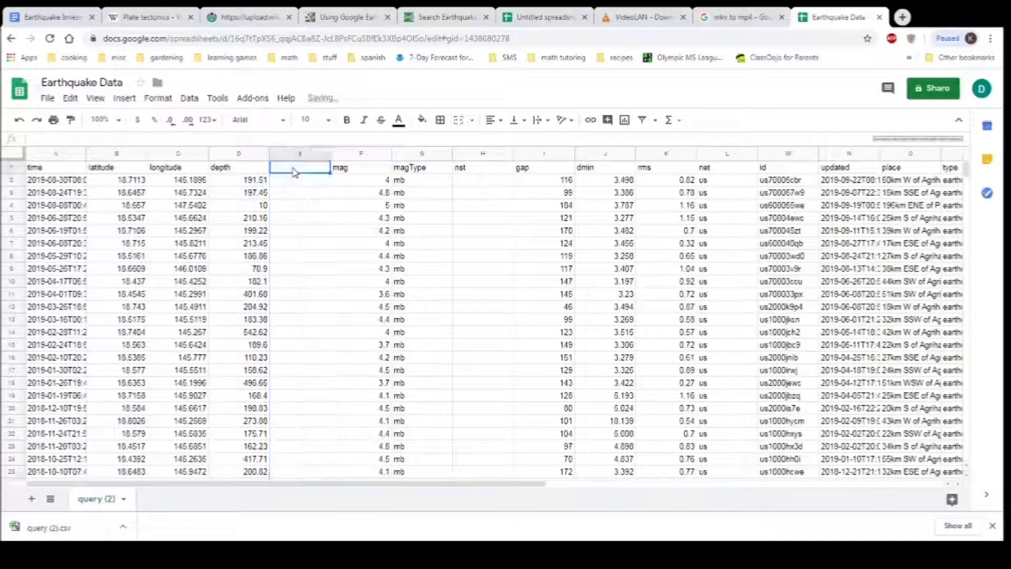
double_click(294, 170)
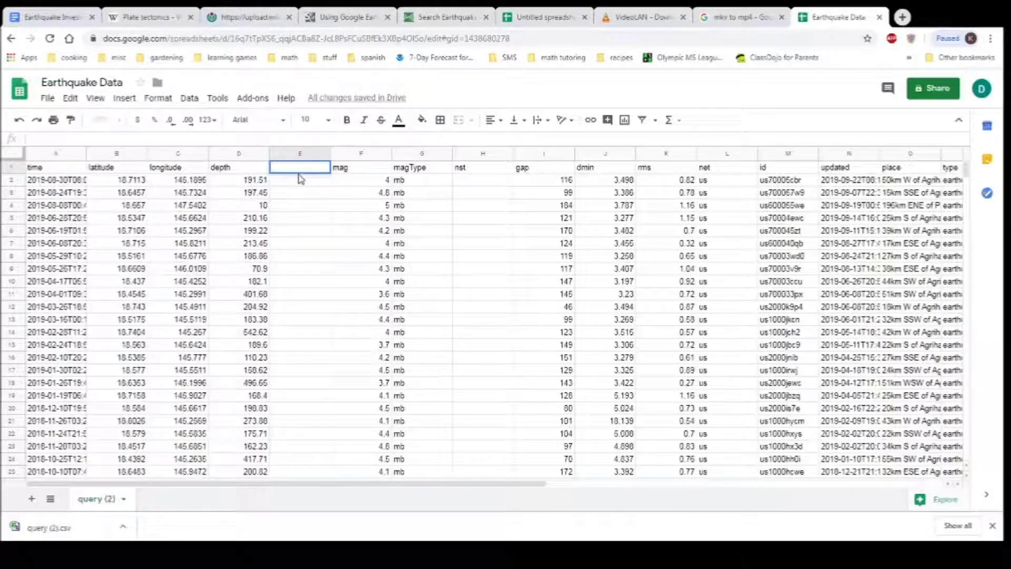
text(Depth)
key(Return)
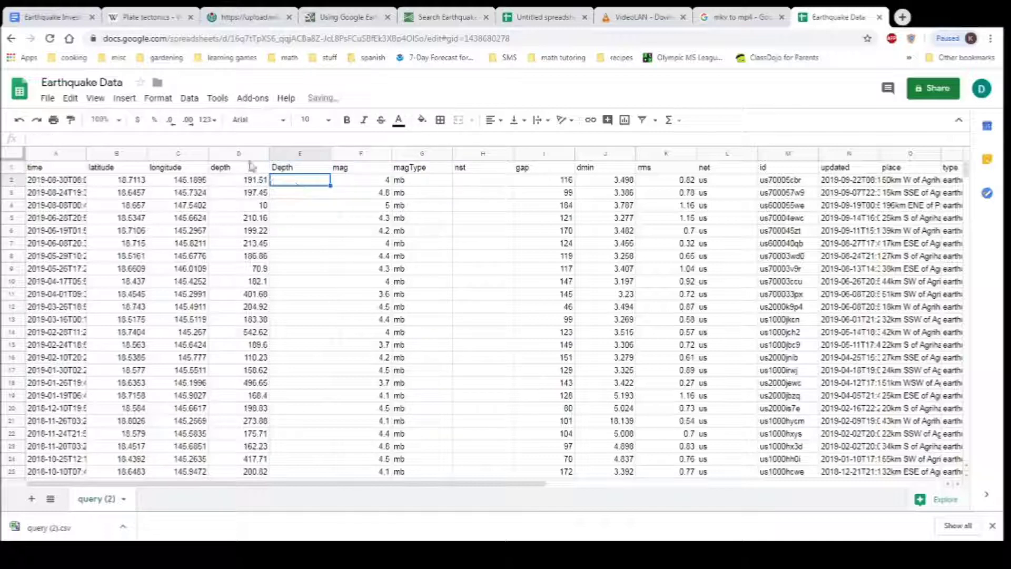
- Enter =(D2*-1) in E2 and fill it down the whole column
click(259, 140)
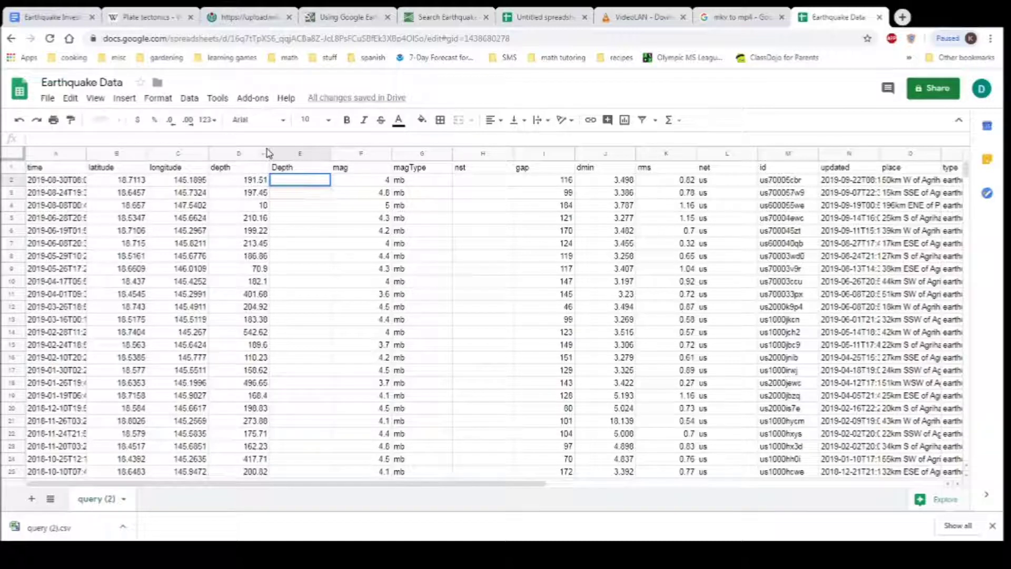
text(=)
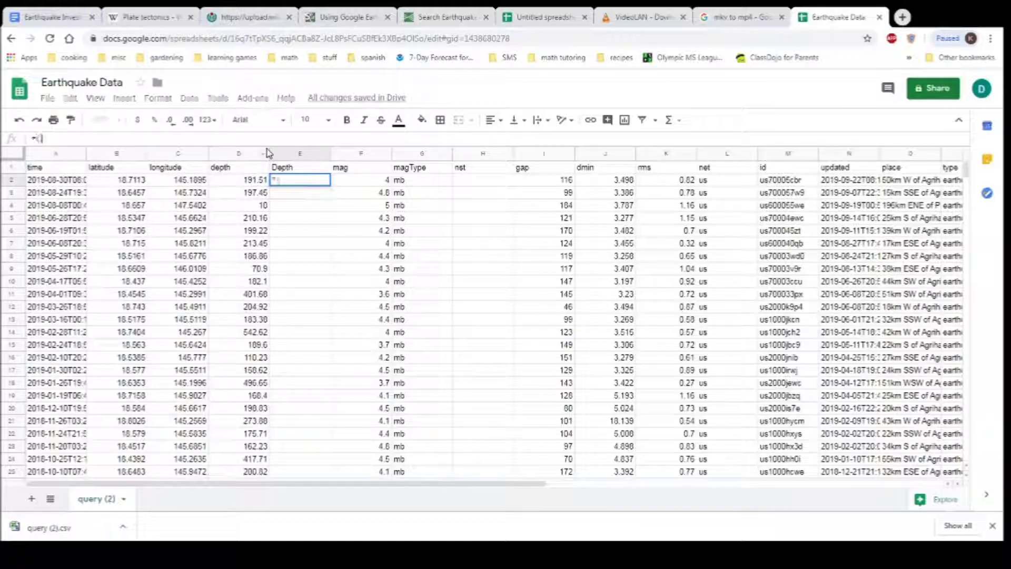
text((d)
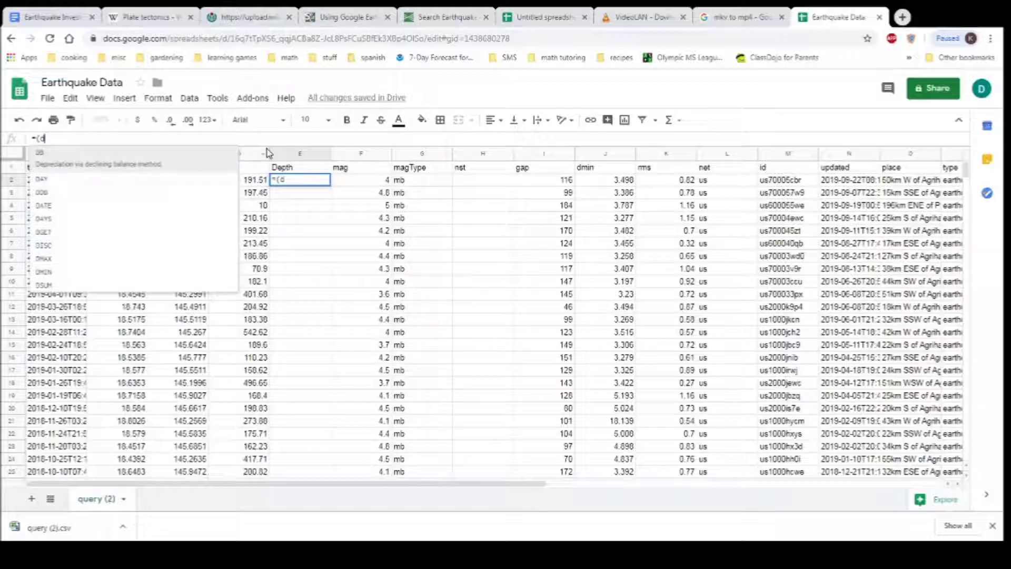
text(2)
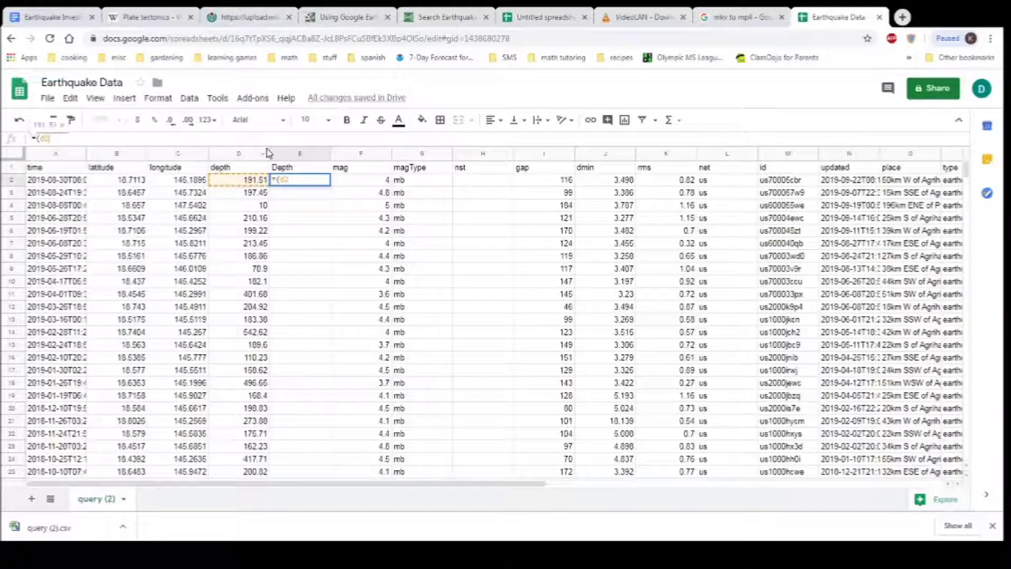
text(*-1))
key(Return)
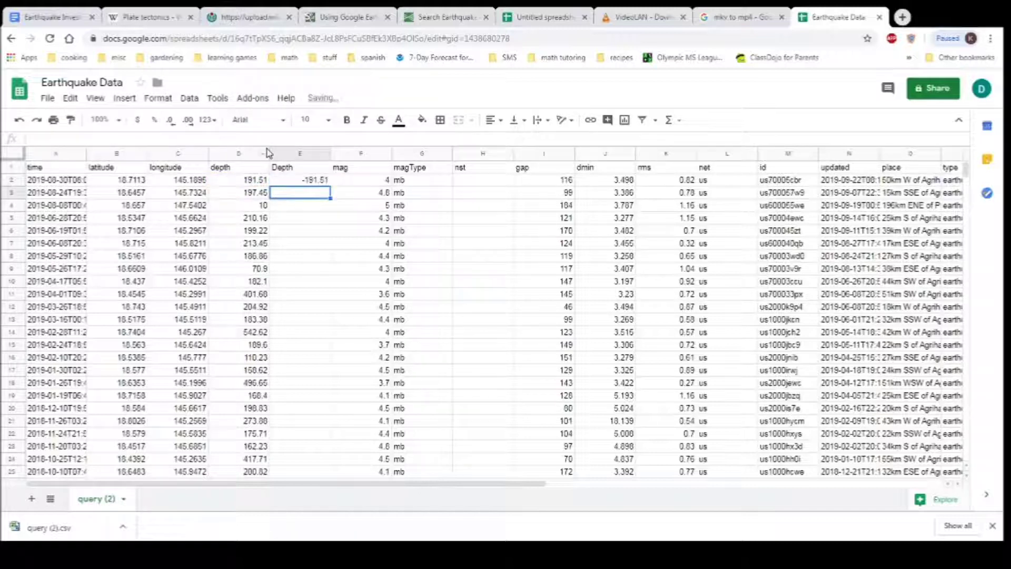
click(313, 180)
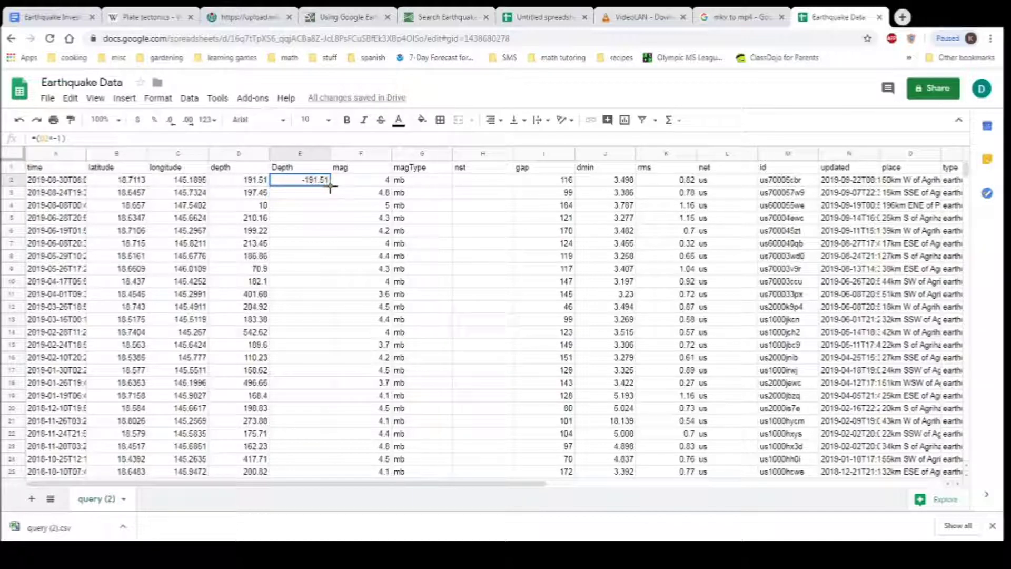
double_click(330, 186)
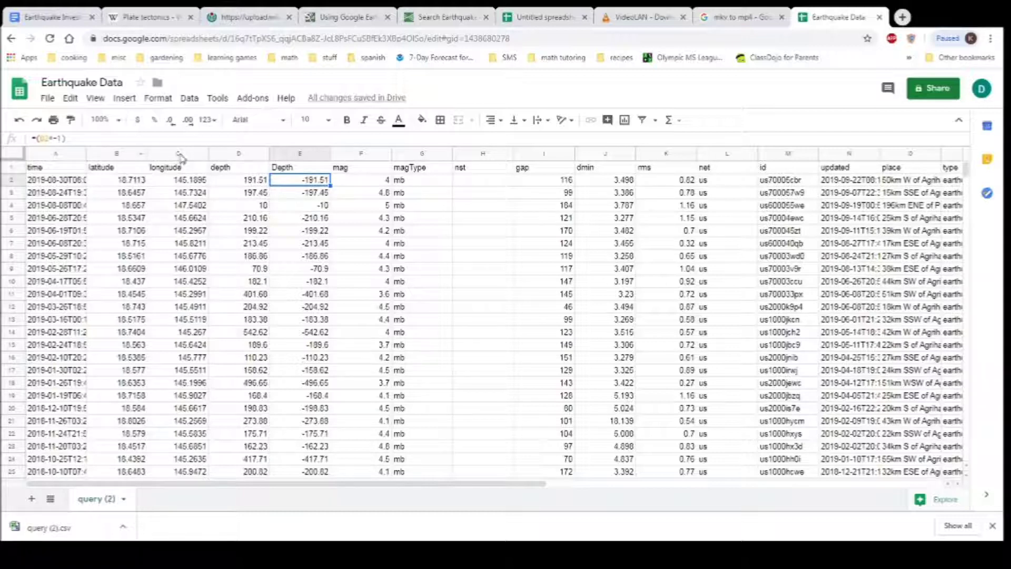
- Select the longitude column C together with the Depth column E, then bring up the Insert menu
click(178, 154)
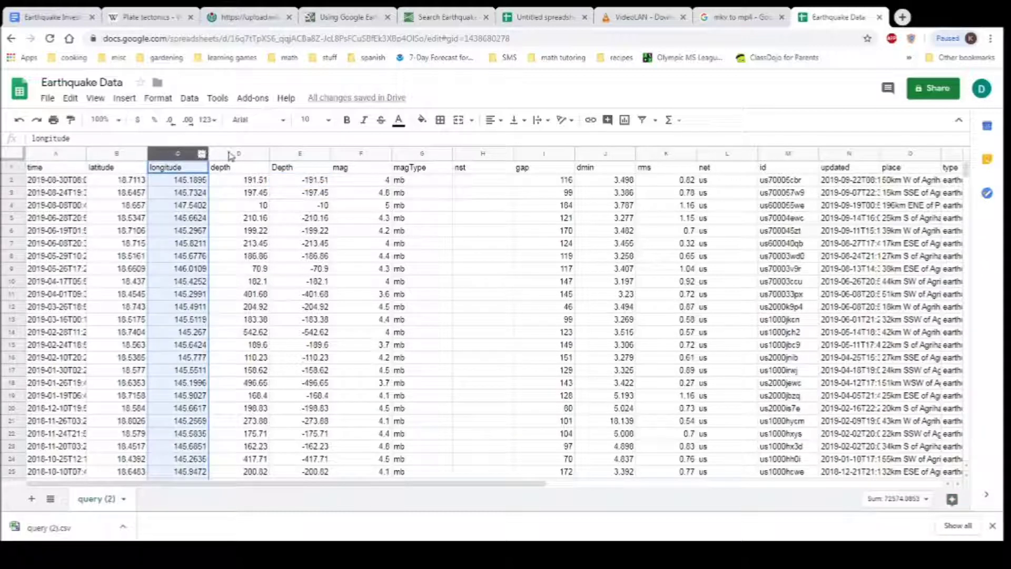
ctrl+click(300, 153)
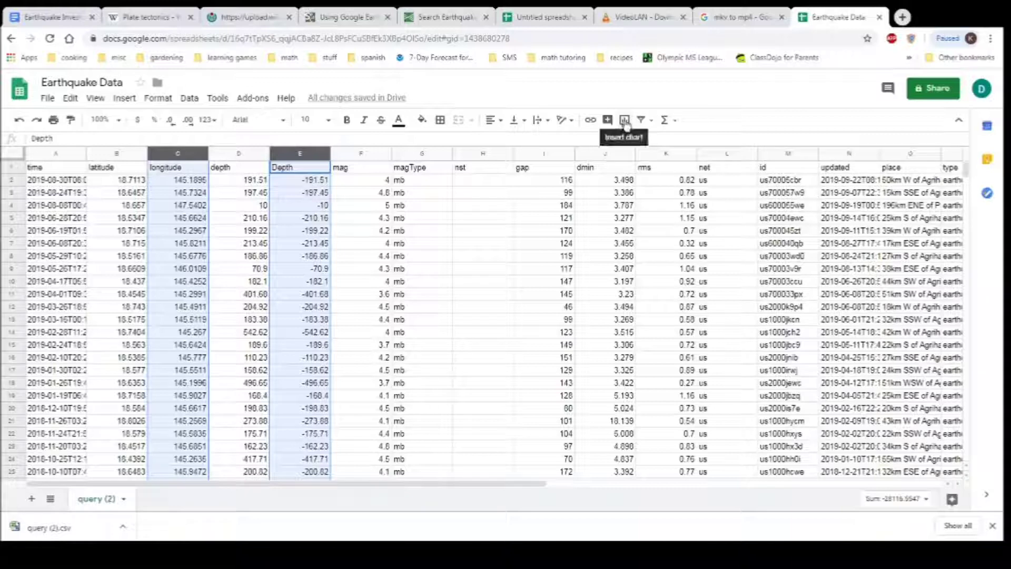
click(124, 100)
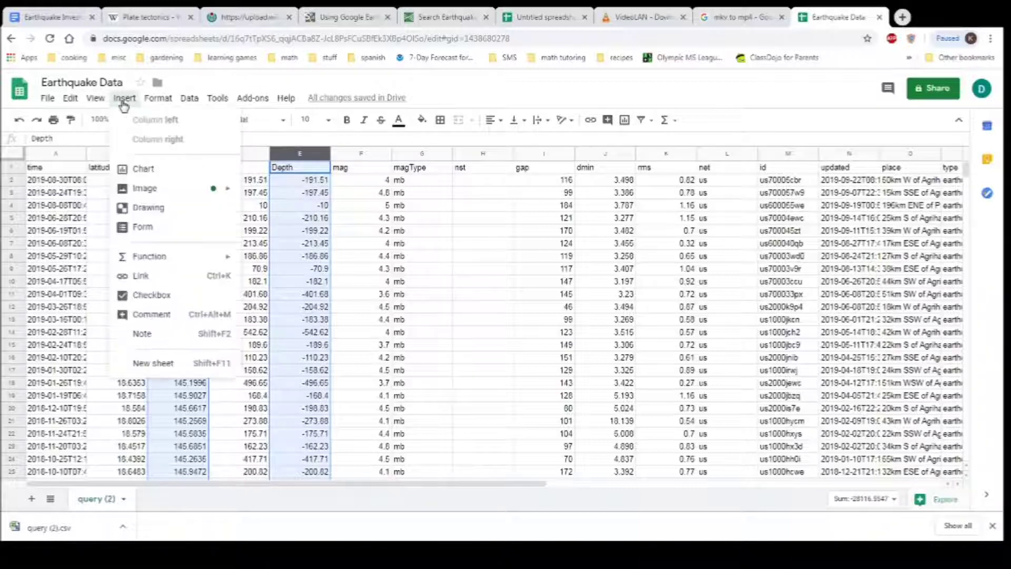
- Insert a 'Depth vs. longitude' scatter chart plotting Depth against longitude from C1:C1000,E1:E1000
click(143, 171)
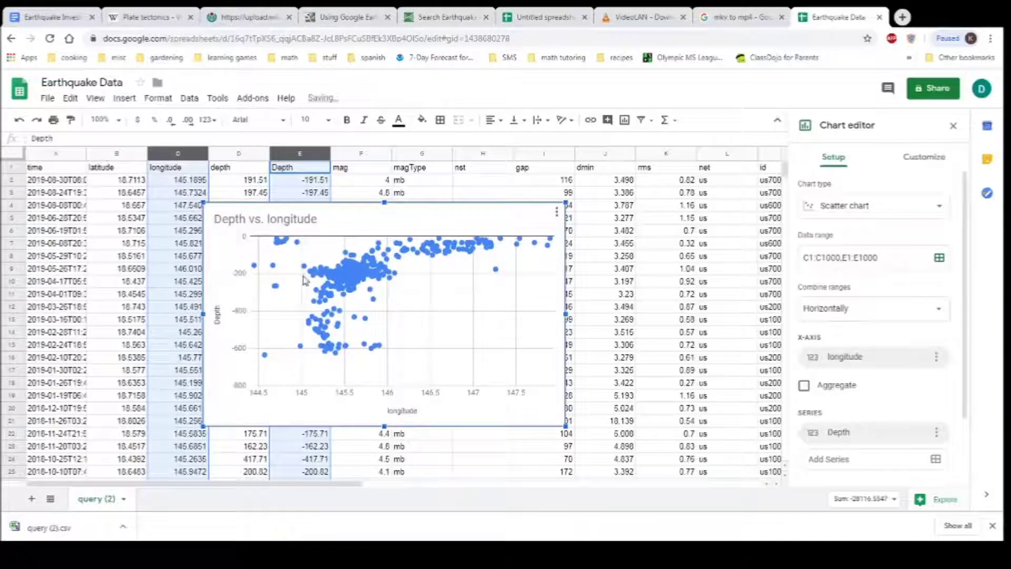
mouse_move(333, 294)
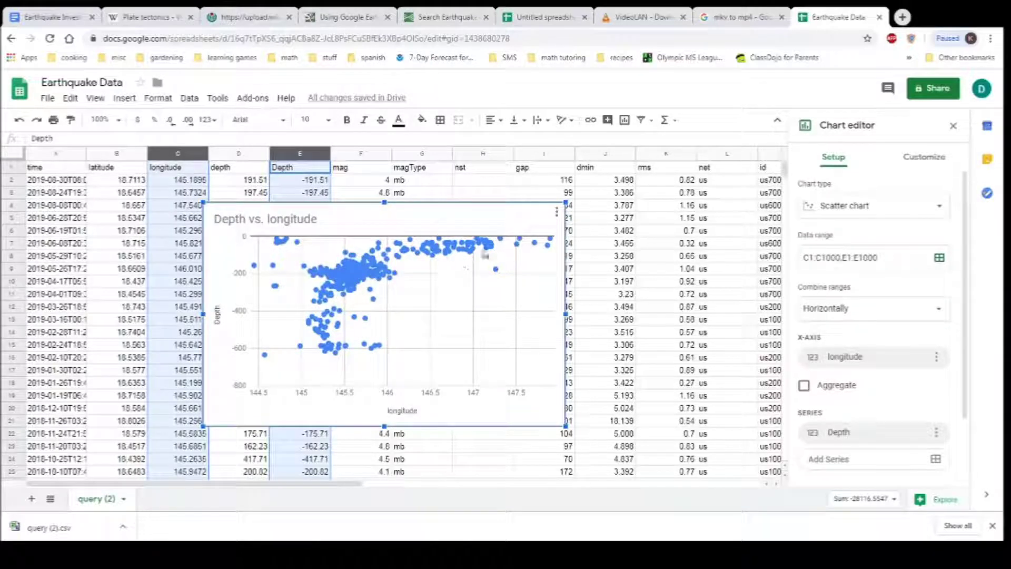
mouse_move(478, 253)
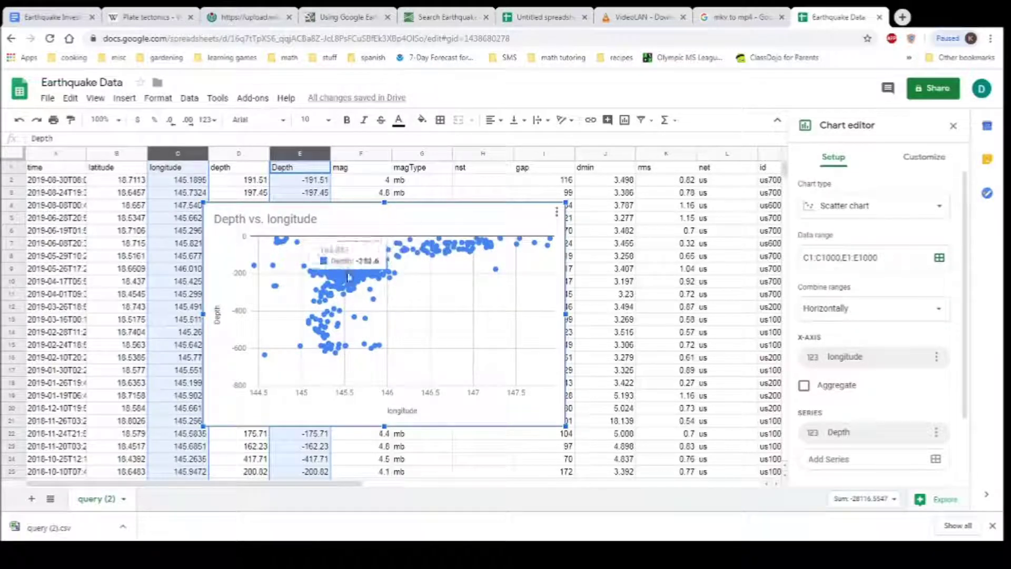
mouse_move(324, 337)
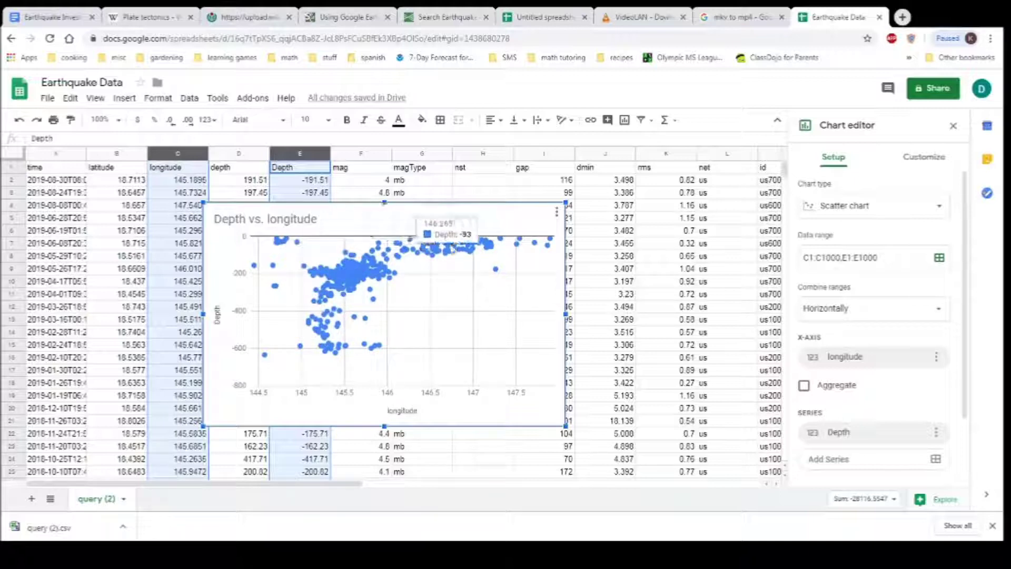
mouse_move(373, 271)
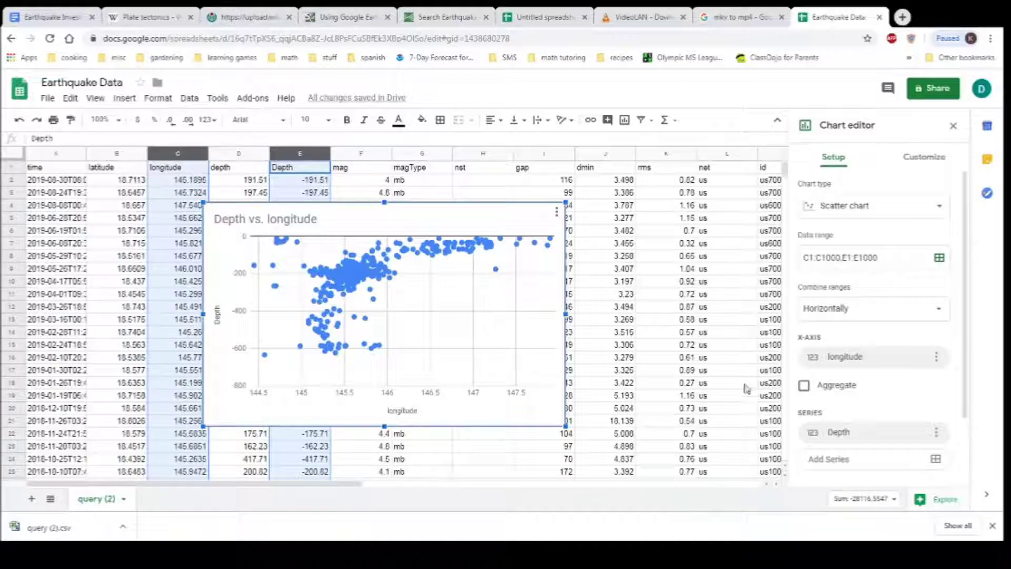
click(557, 212)
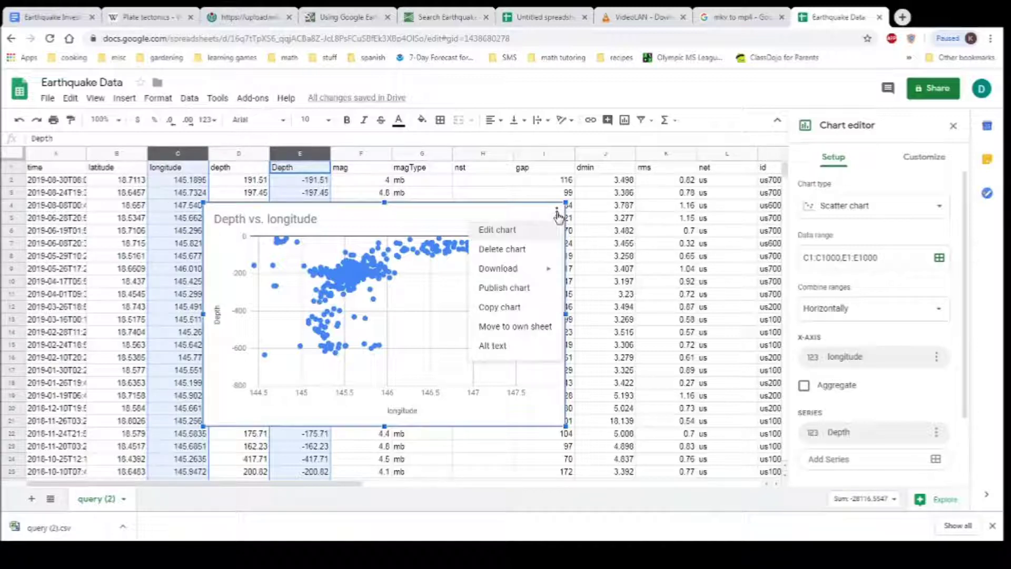
- Move the Depth vs. longitude chart onto its own sheet, Chart1
click(506, 326)
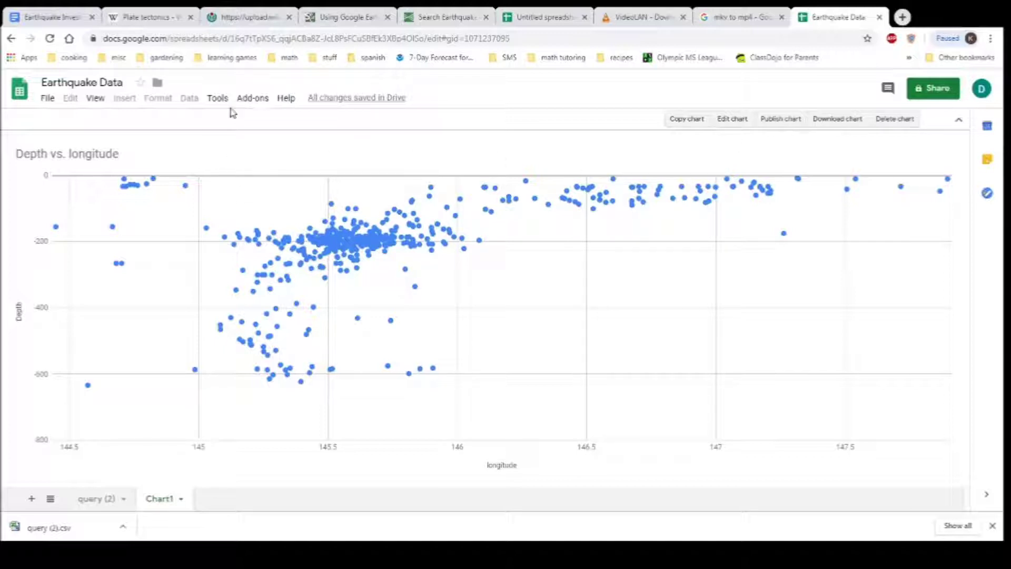
- Open print settings for the Chart1 sheet to preview the scatter chart on one landscape page
click(48, 100)
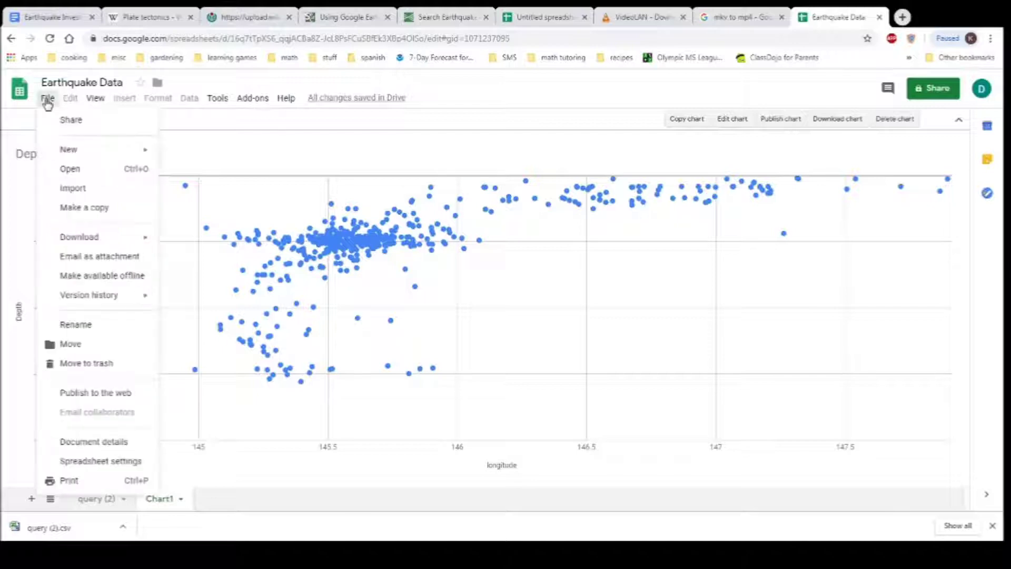
click(70, 481)
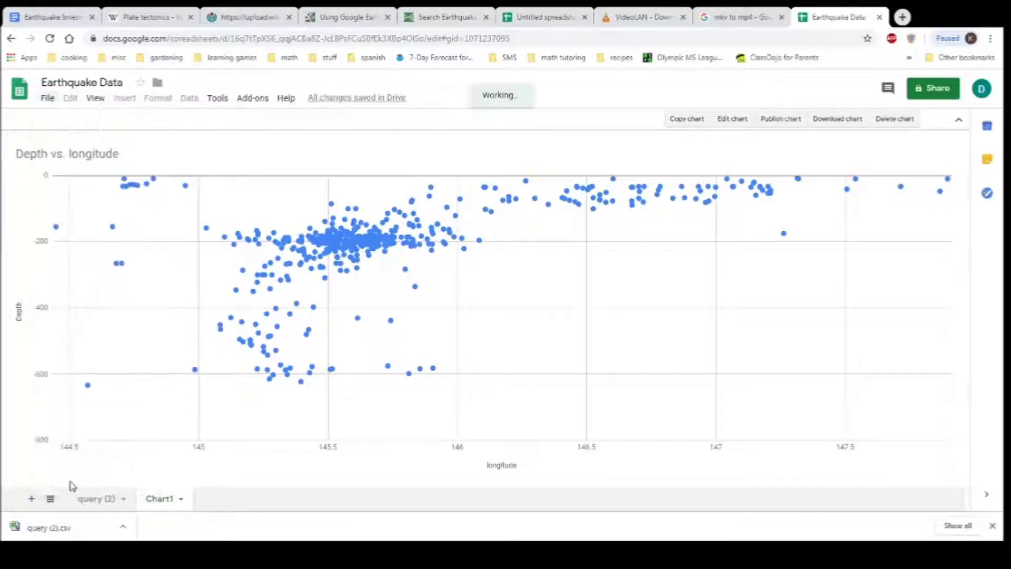